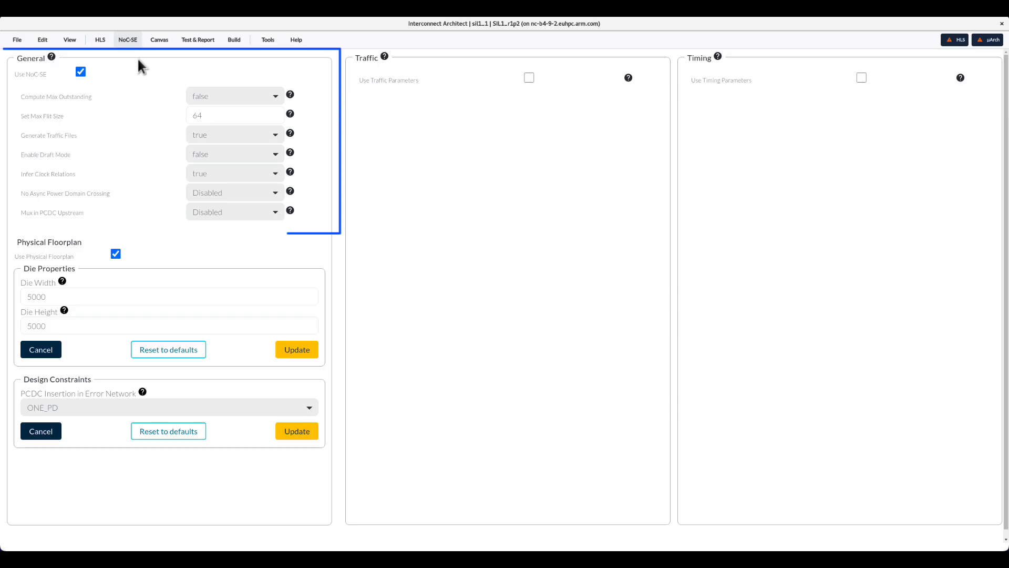
- Enable the Use Traffic Parameters option in the NoC-SE setup
mouse_move(52, 59)
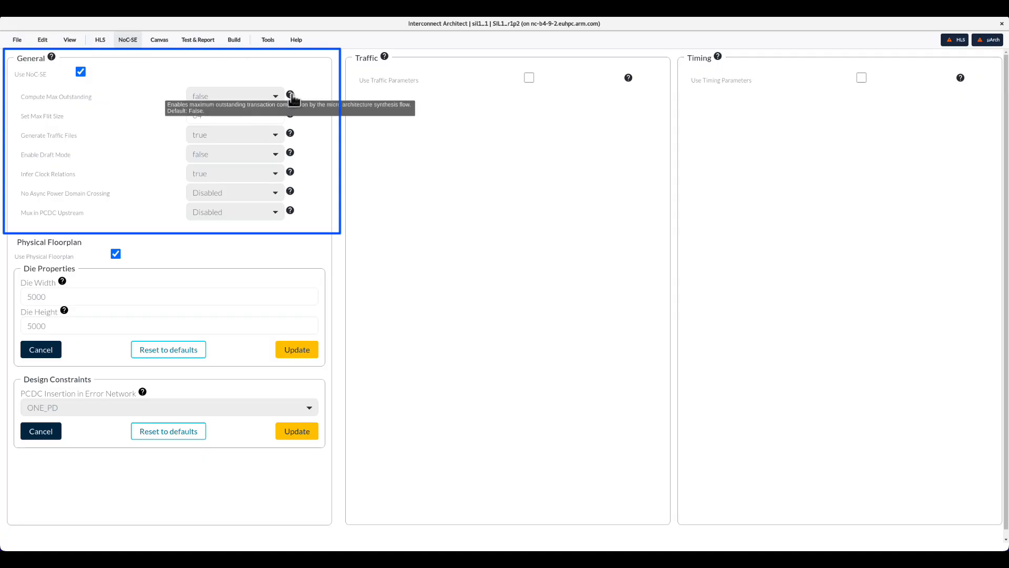
mouse_move(291, 115)
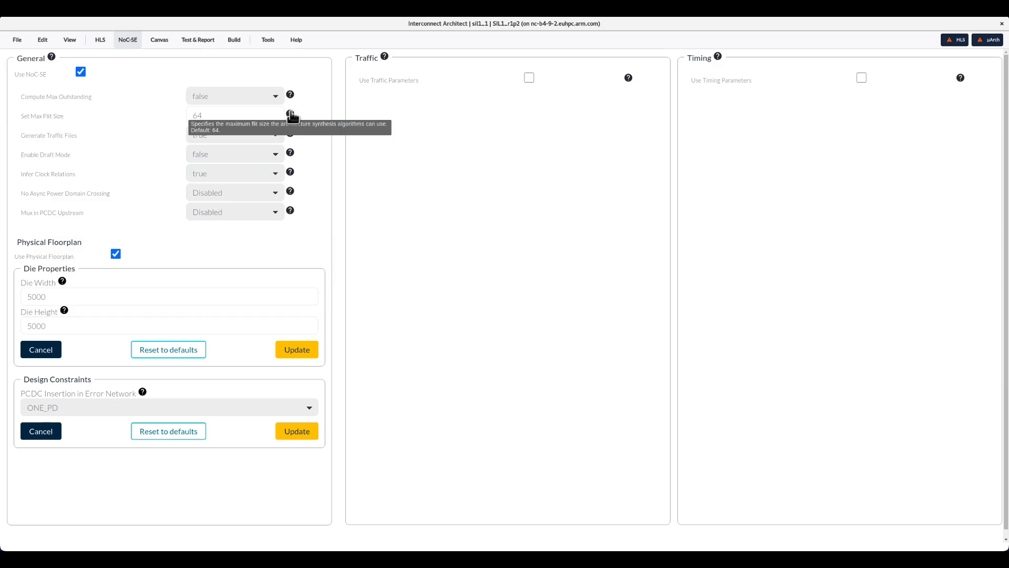
mouse_move(293, 136)
mouse_move(293, 156)
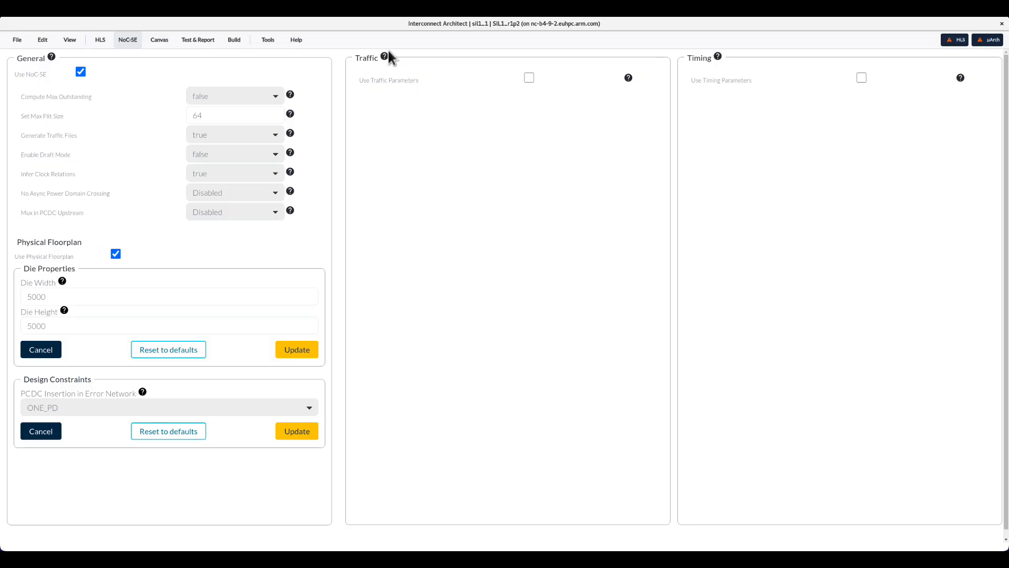
mouse_move(386, 58)
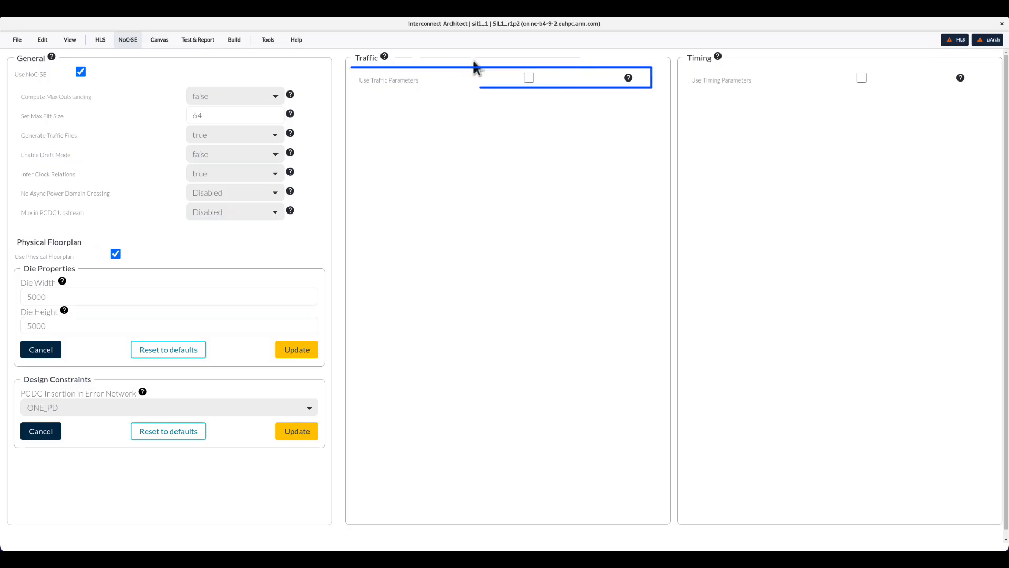
mouse_move(629, 78)
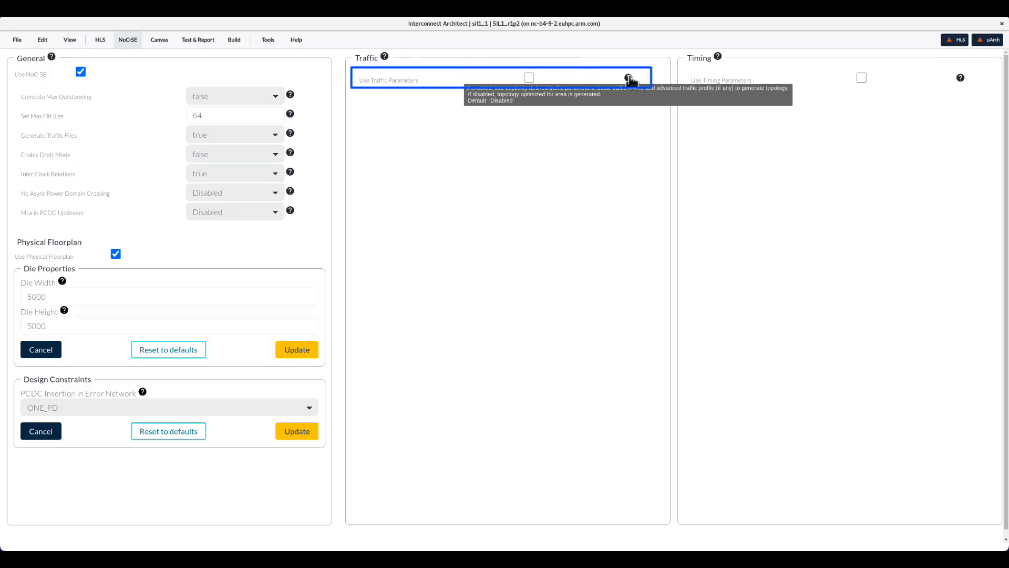
click(528, 78)
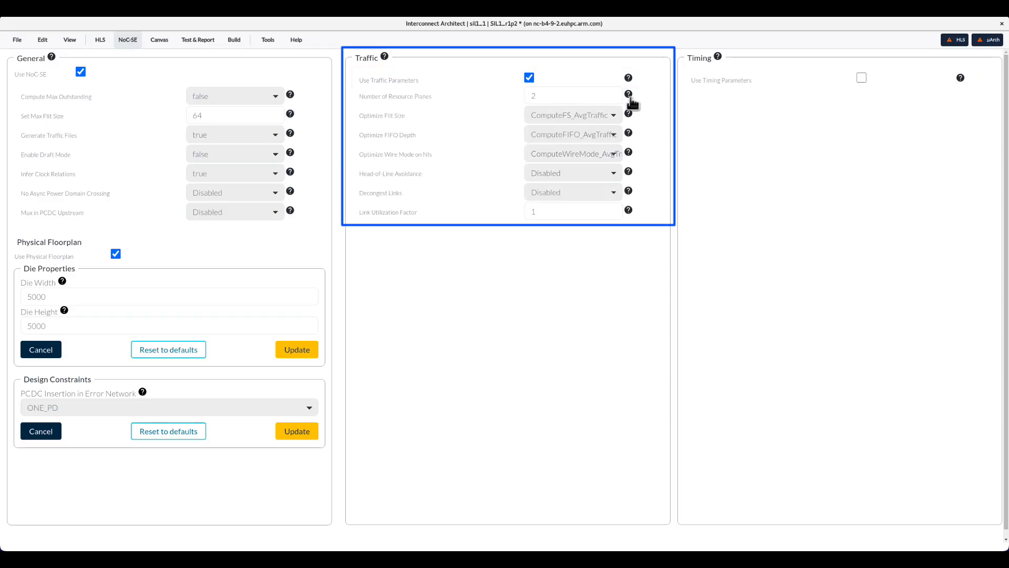
- Enable the Use Timing Parameters option in the timing settings
mouse_move(628, 98)
mouse_move(632, 117)
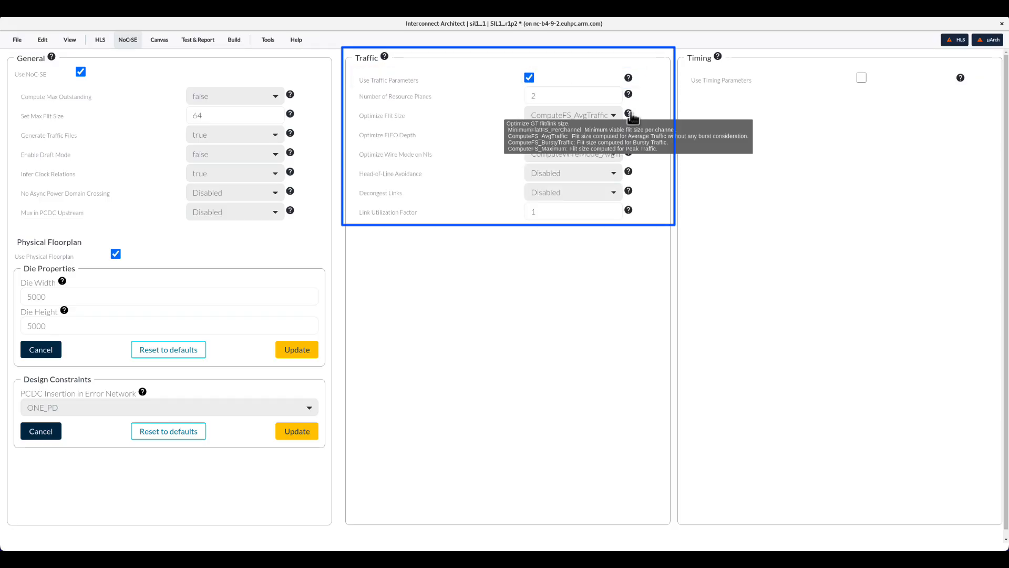
mouse_move(632, 135)
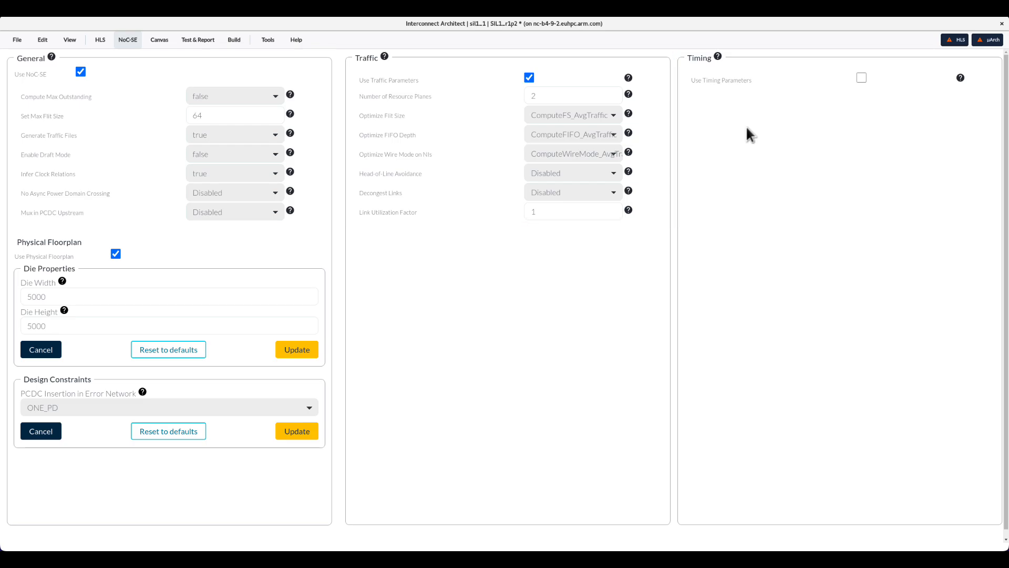
mouse_move(719, 57)
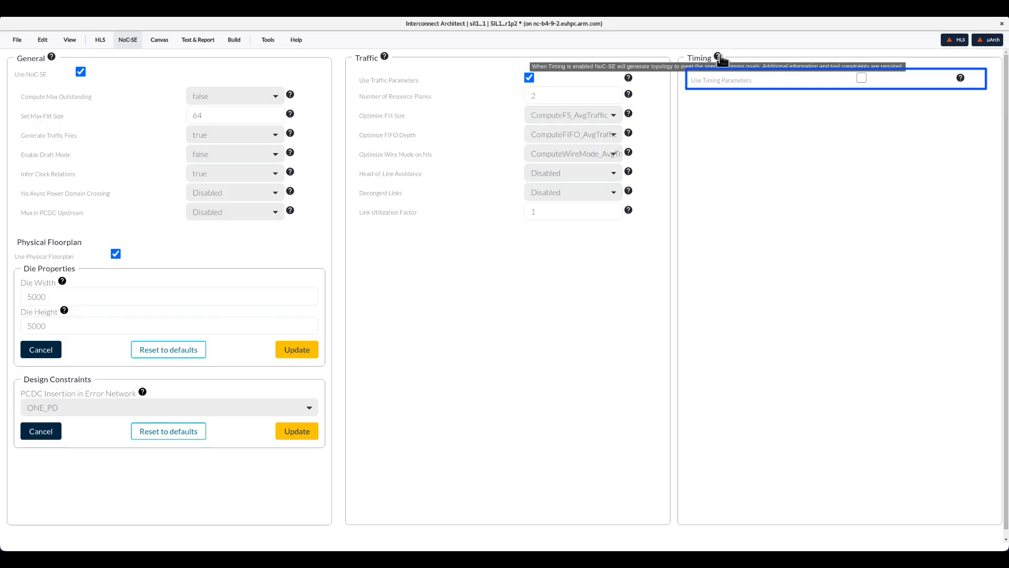
click(860, 79)
mouse_move(960, 78)
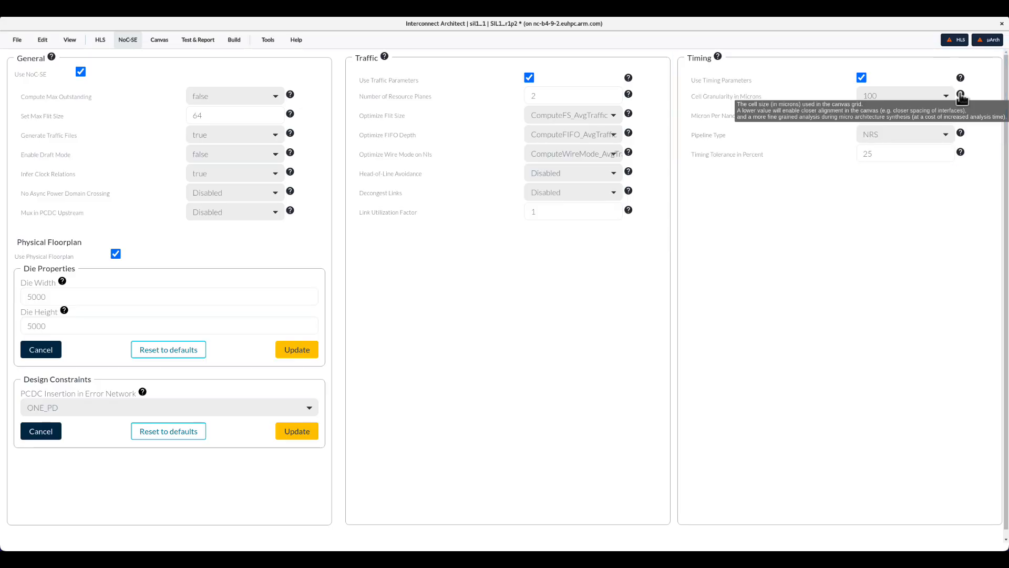
- Save the project
mouse_move(962, 114)
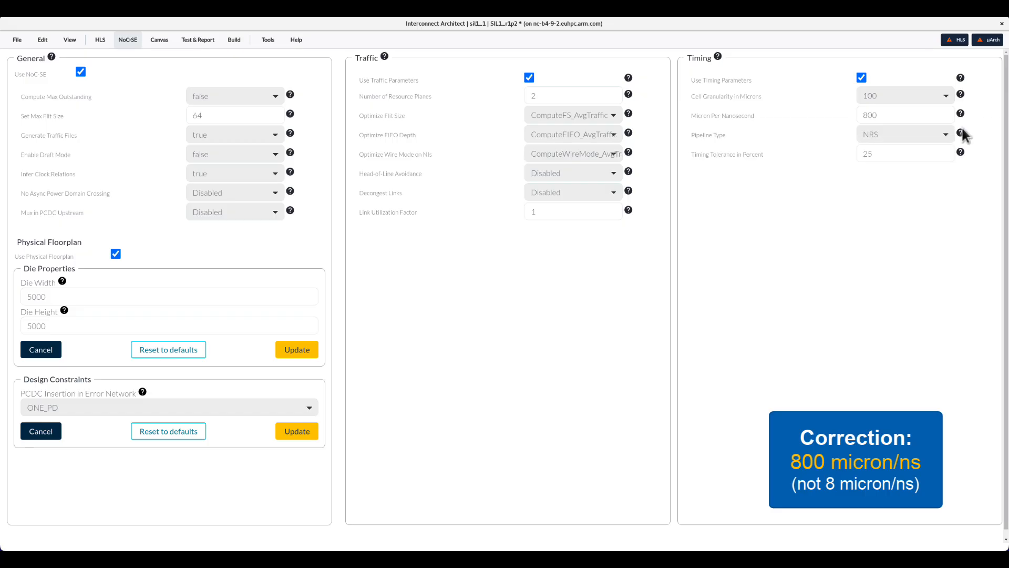
mouse_move(962, 134)
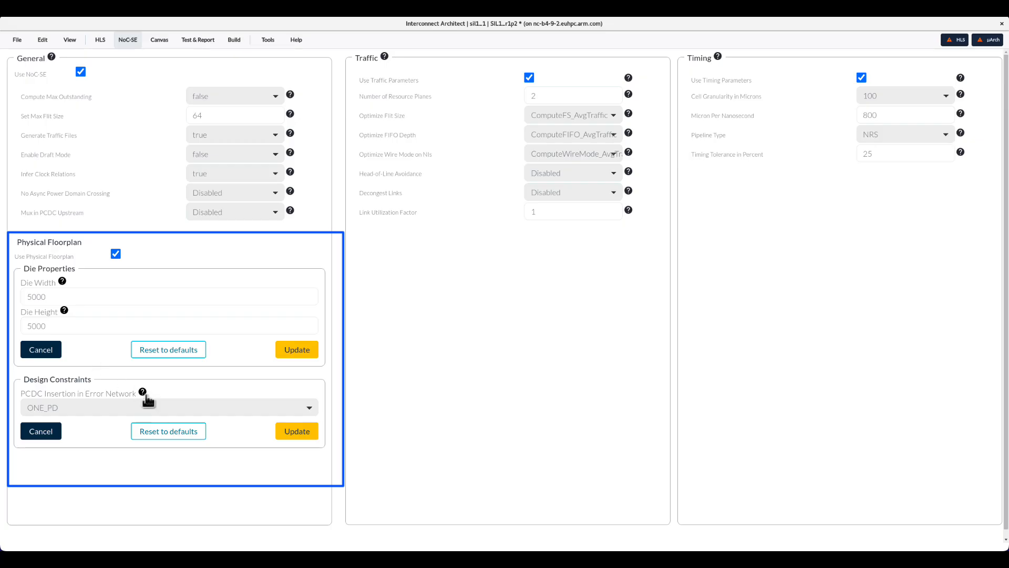
mouse_move(144, 394)
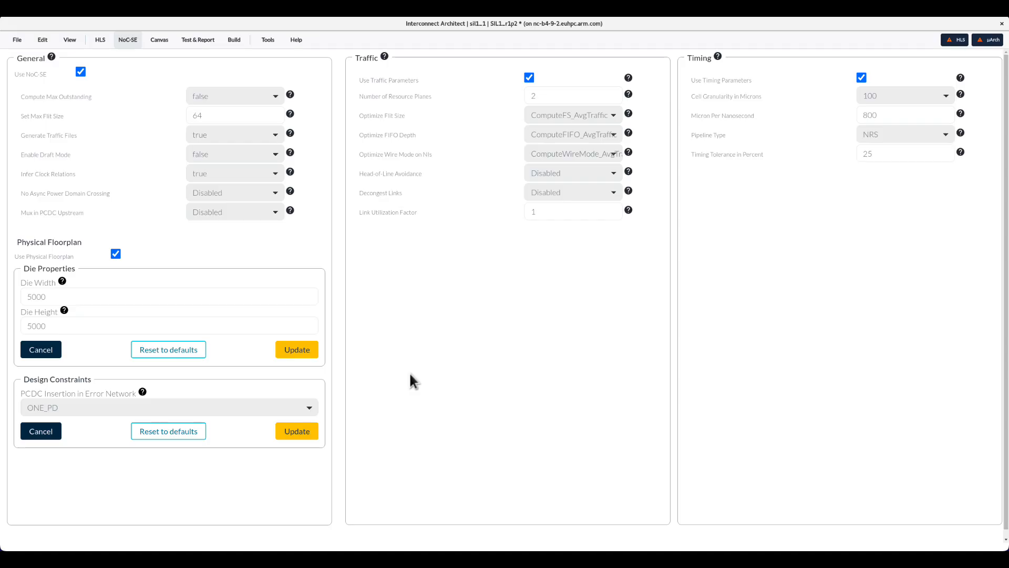
click(18, 40)
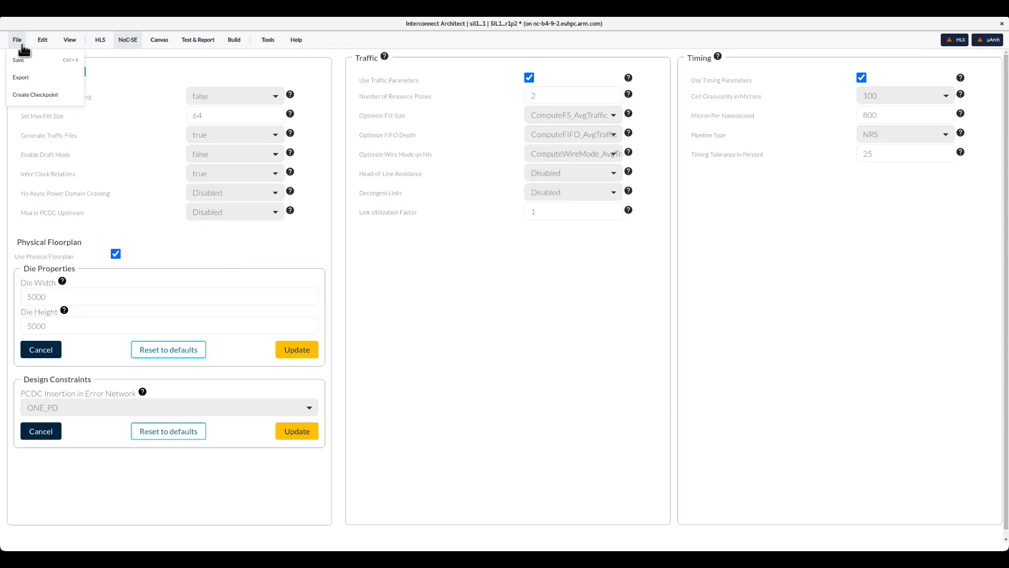
click(25, 61)
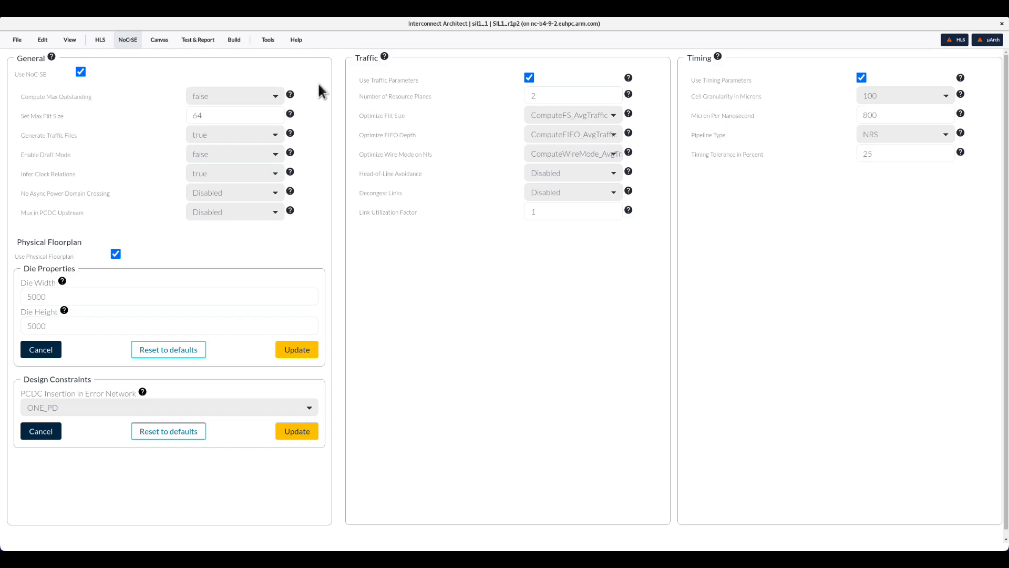
- Open Basic Traffic and start a new traffic profile trPr_0 with peak BW 51200 and average BW 42000 Mbit/s
click(127, 40)
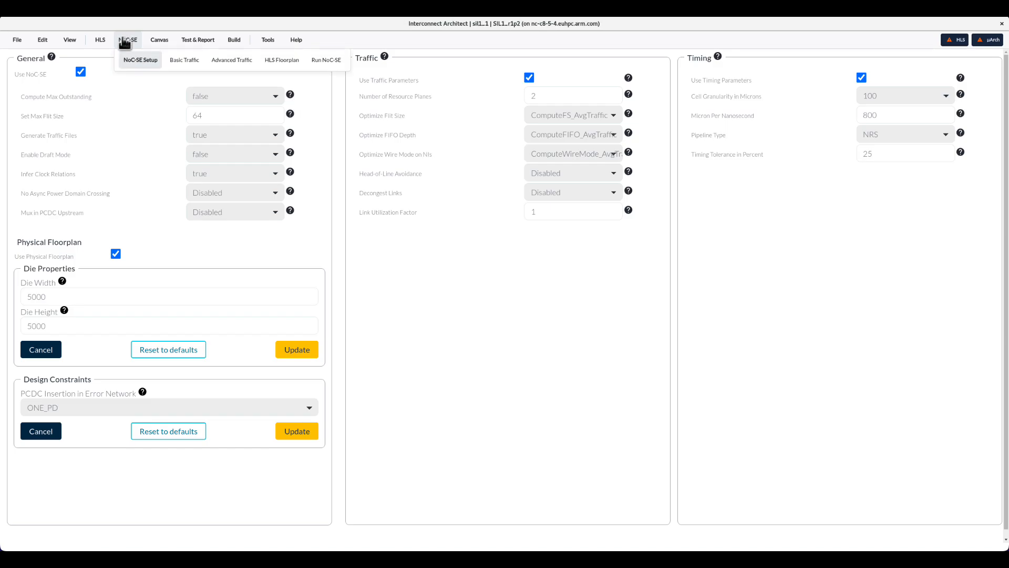
click(186, 61)
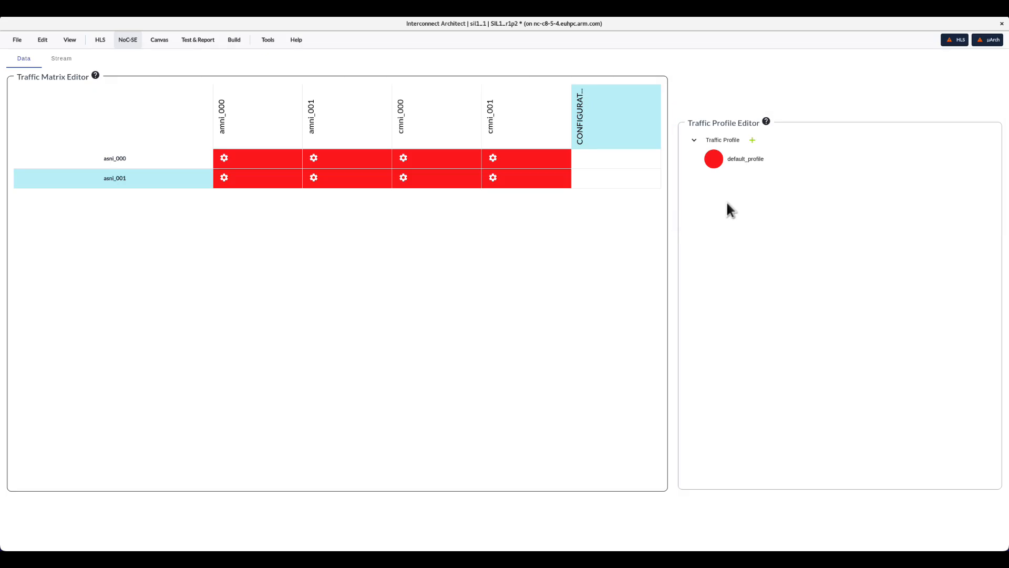
click(751, 140)
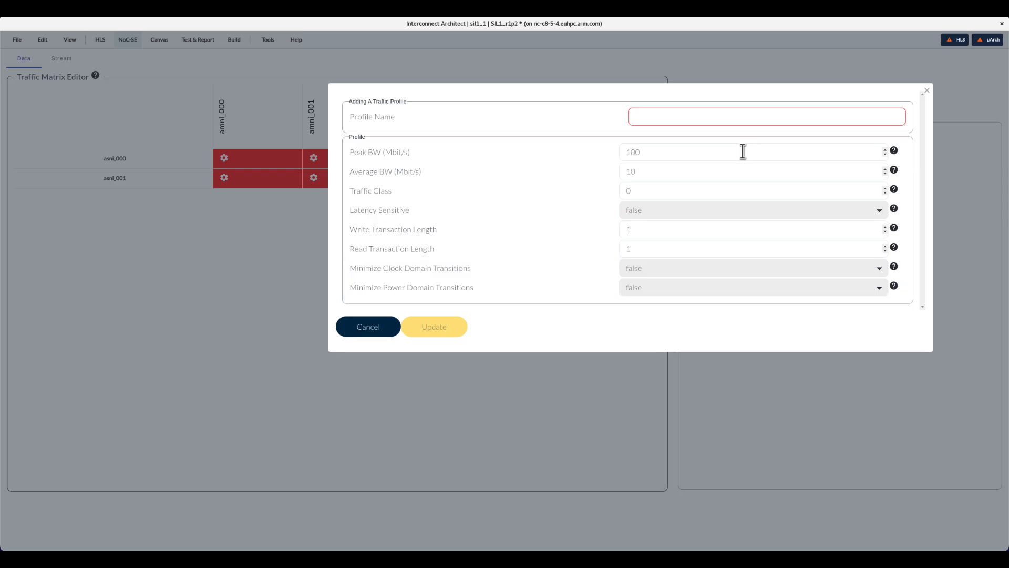
text(trPr)
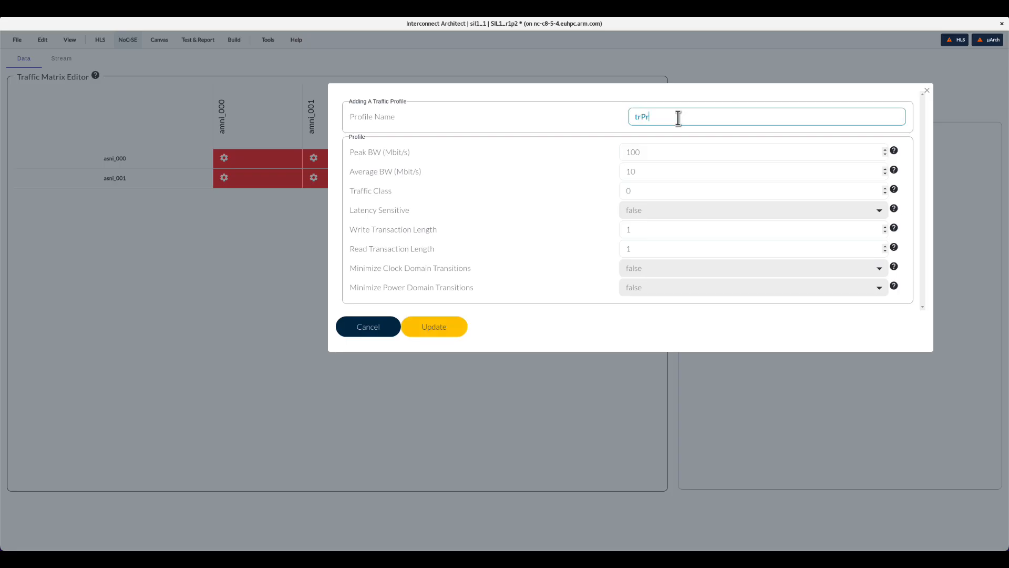
text(_0)
double_click(625, 151)
text(51200)
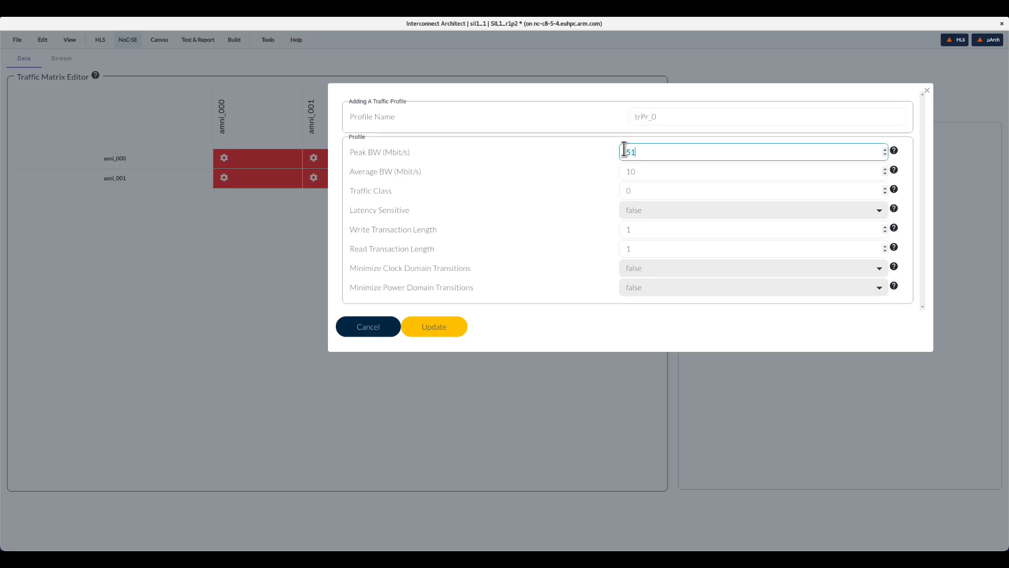
drag(669, 178, 605, 175)
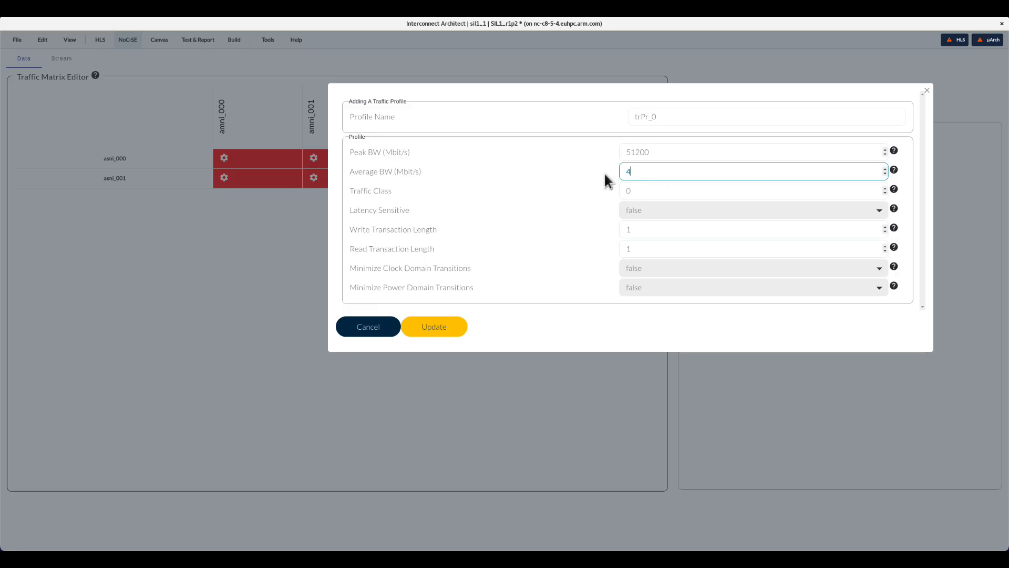
text(42000)
- Set trPr_0's write and read transaction lengths to 16 and add the profile
drag(642, 190, 627, 191)
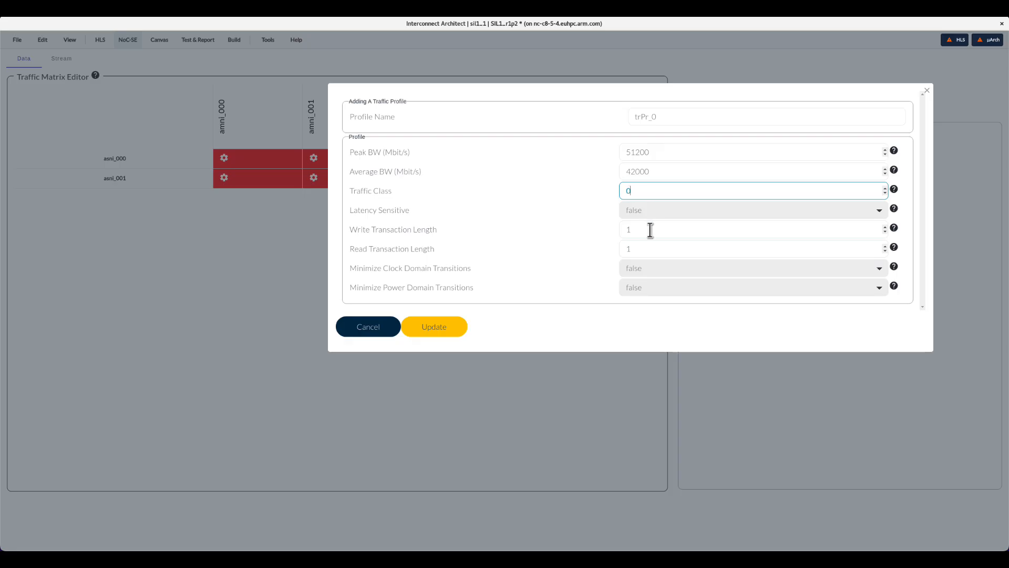
drag(649, 229, 605, 236)
text(16)
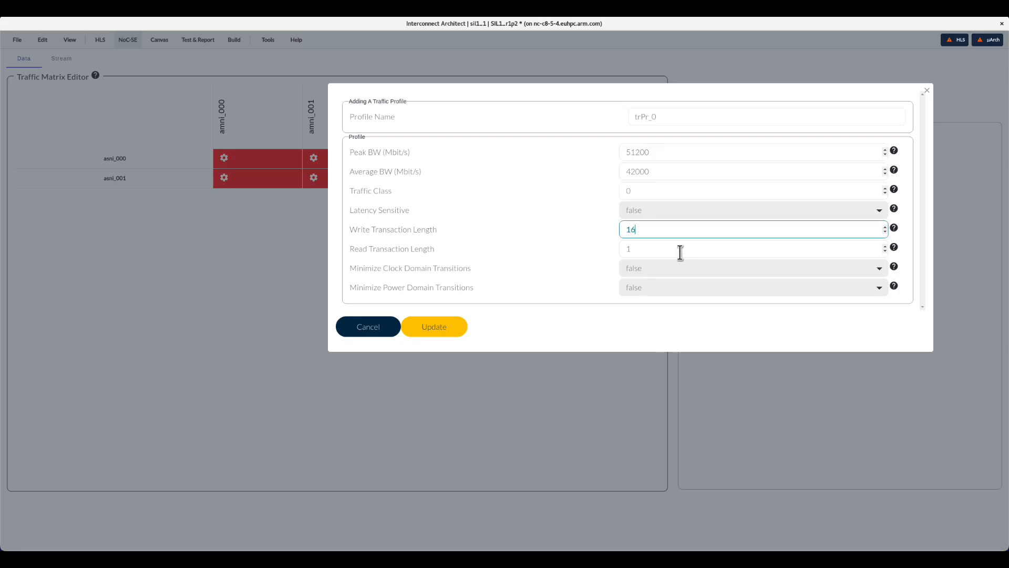
drag(663, 249, 567, 243)
text(16)
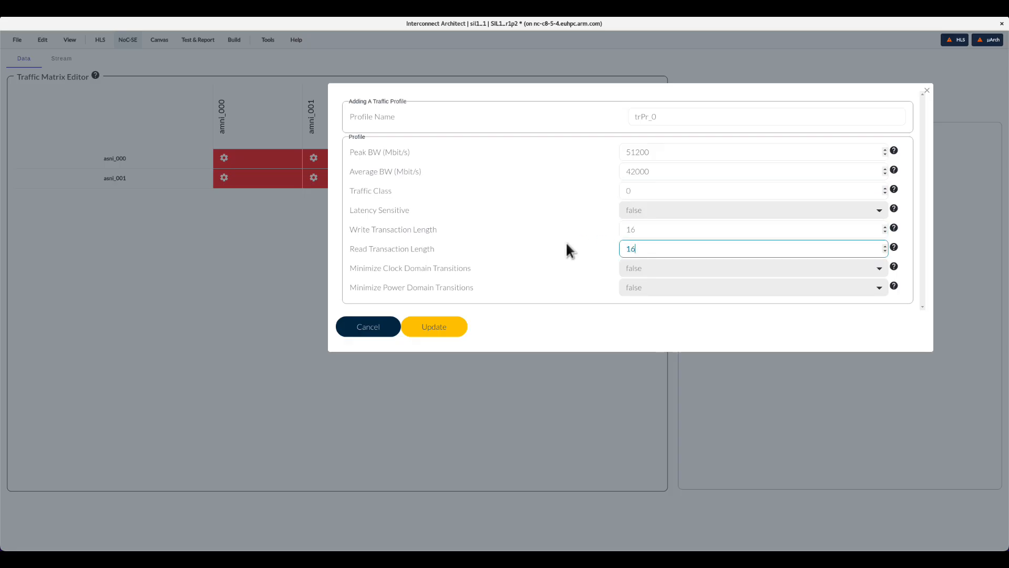
click(423, 328)
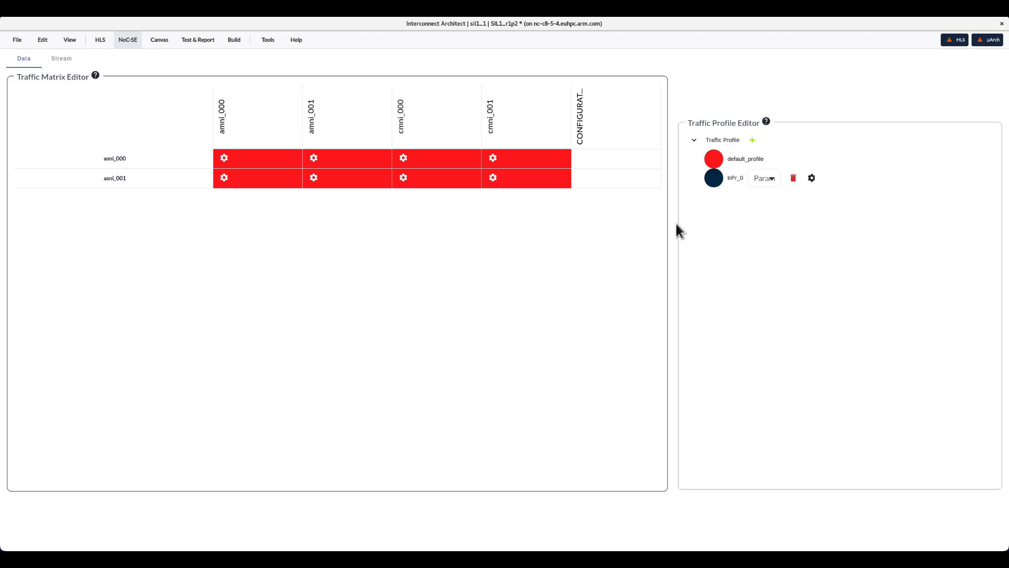
- Start another traffic profile trPr_1 with peak BW 51200 and average BW 25000 Mbit/s
click(753, 139)
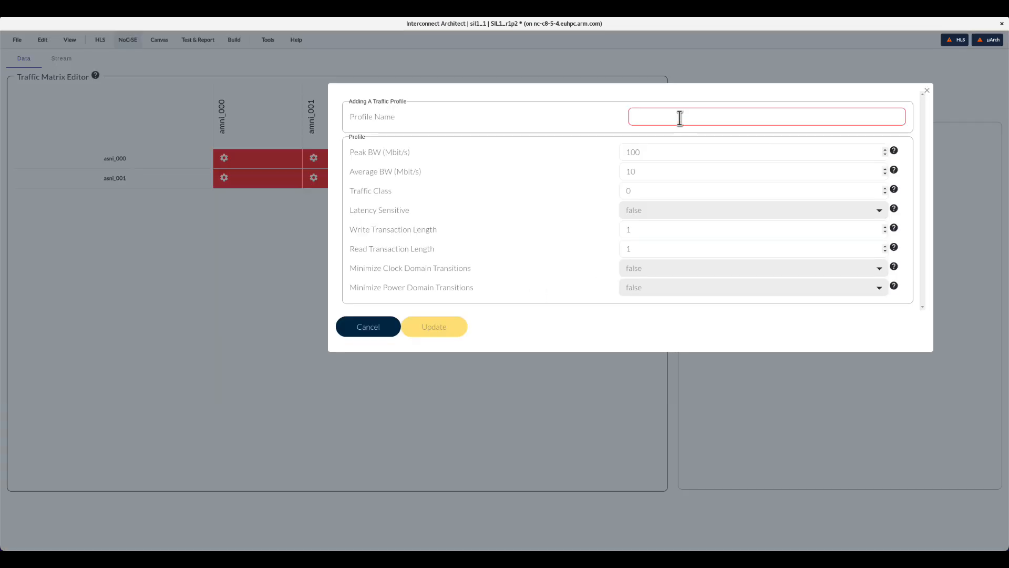
text(trP)
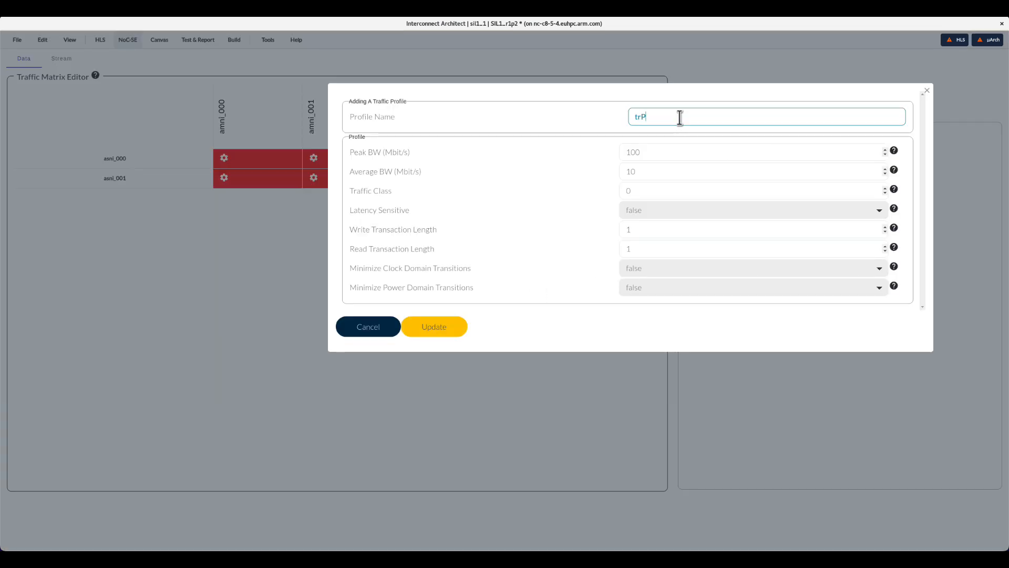
text(r1)
key(BackSpace)
text(_1)
key(Tab)
text(51200)
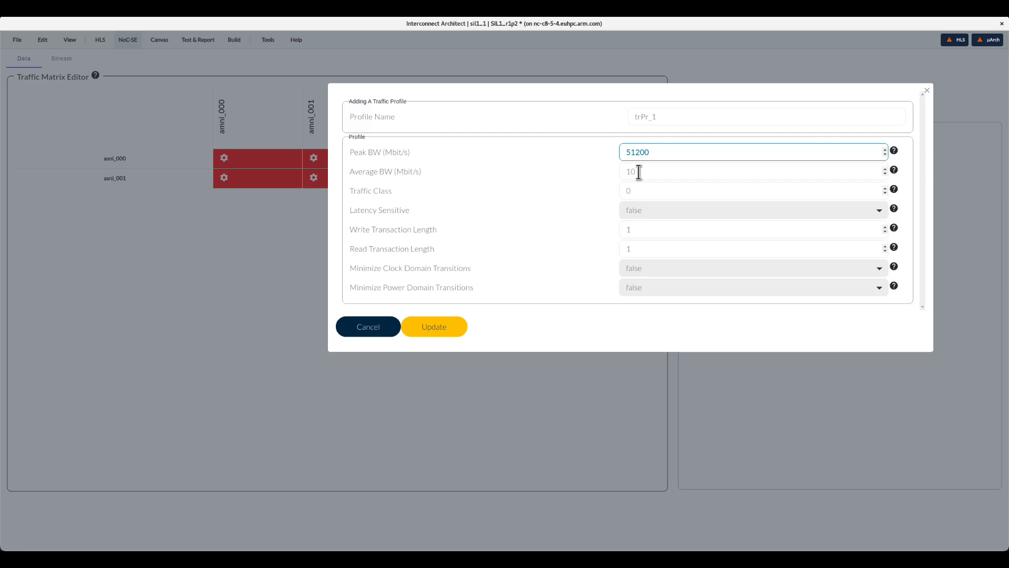
key(Tab)
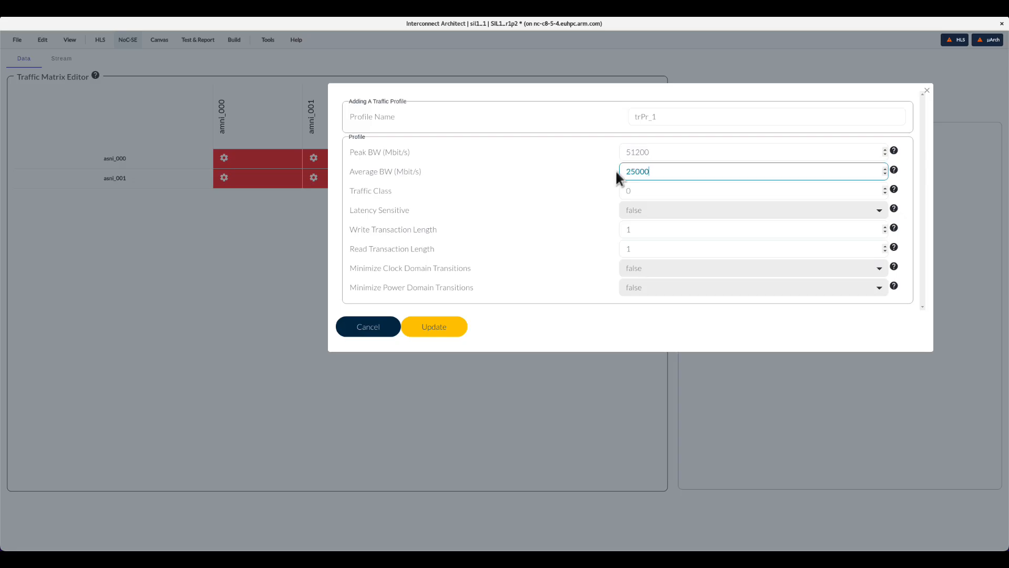
- Set trPr_1's write and read transaction lengths to 32 and add the profile
click(645, 230)
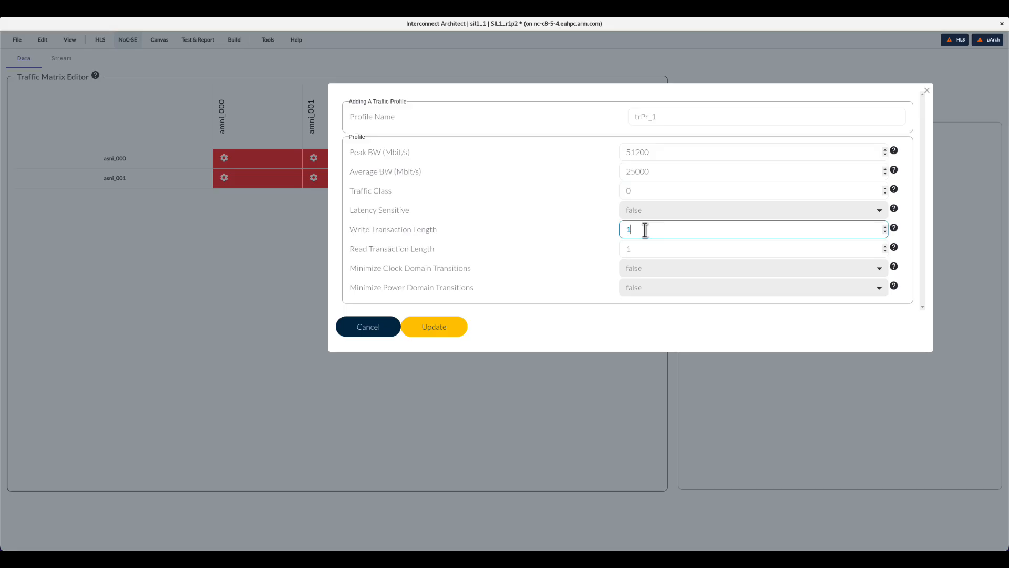
key(BackSpace)
text(32)
key(Tab)
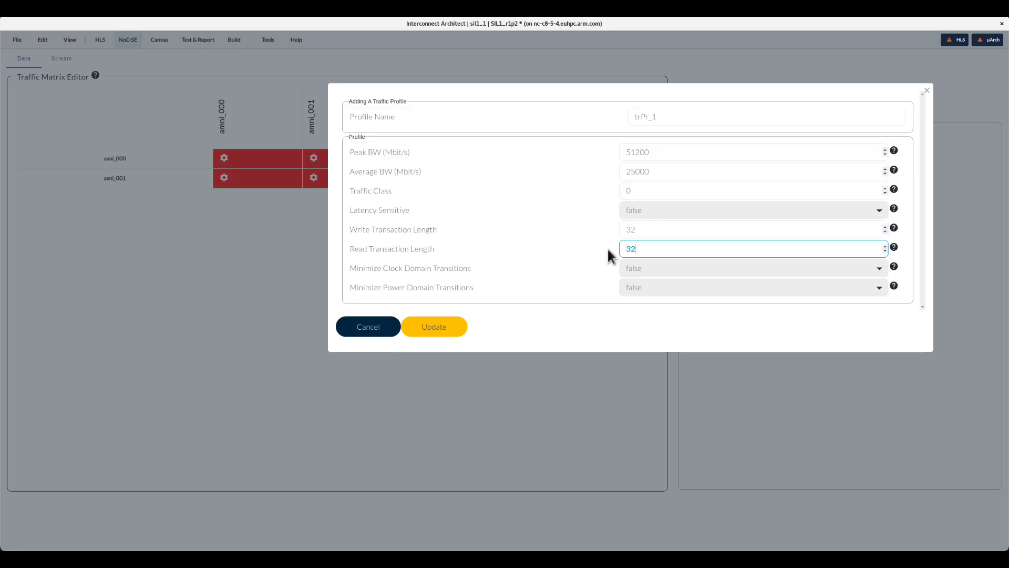
click(431, 326)
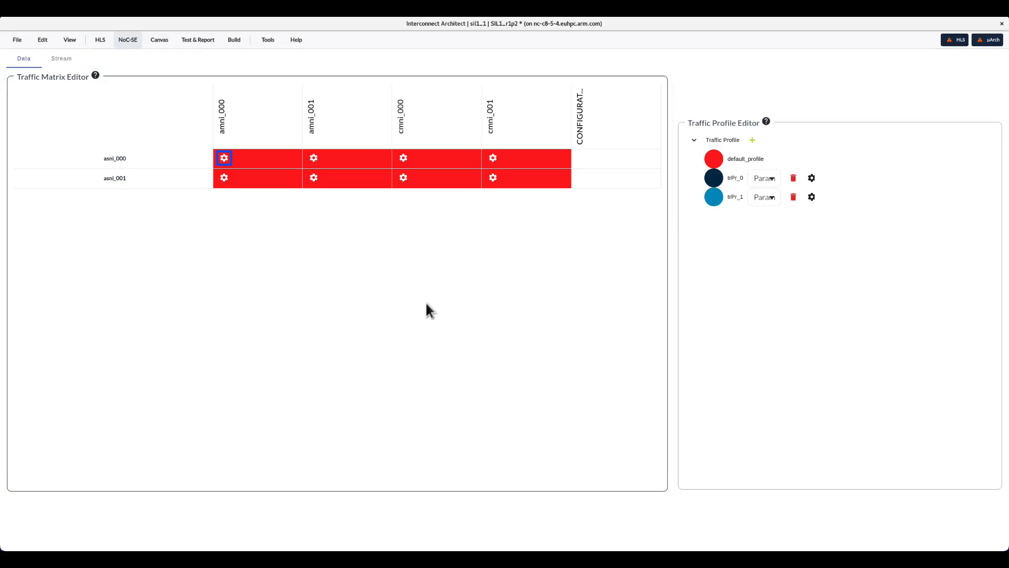
- Assign trPr_0 as both read and write profile for the asni_000 to amni_000 connection, then save the project
click(224, 159)
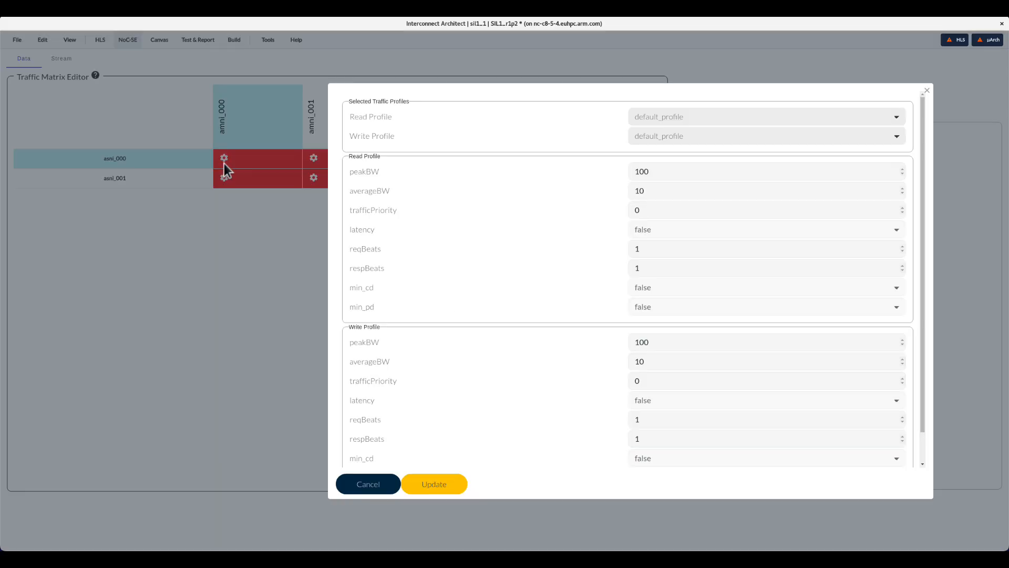
click(661, 120)
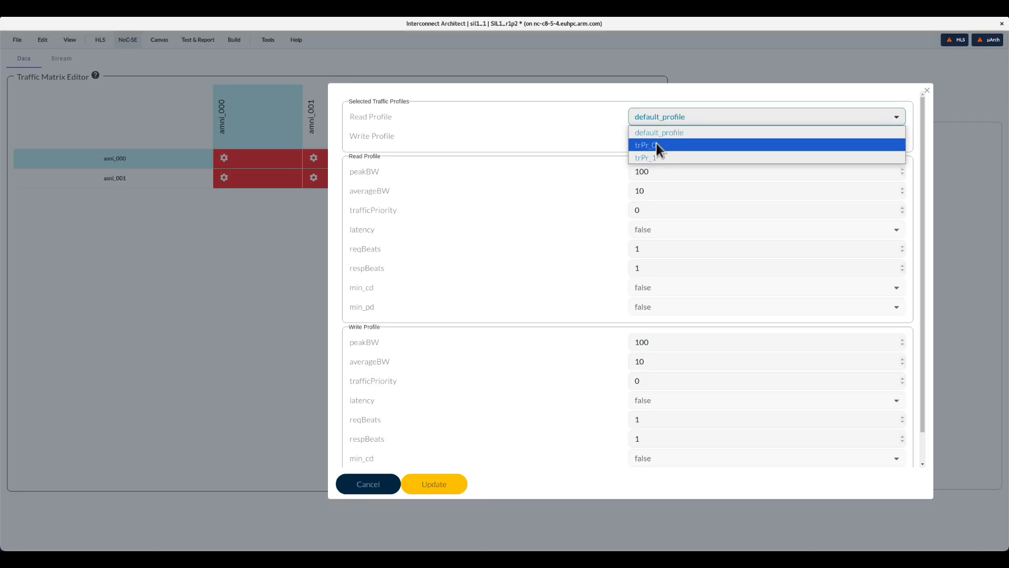
click(657, 142)
click(658, 140)
click(652, 164)
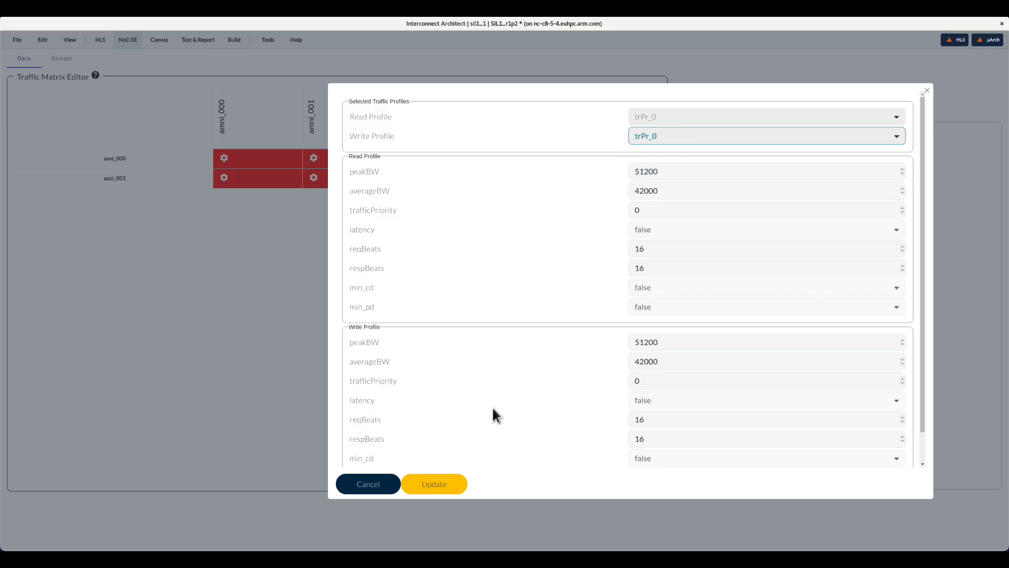
click(444, 481)
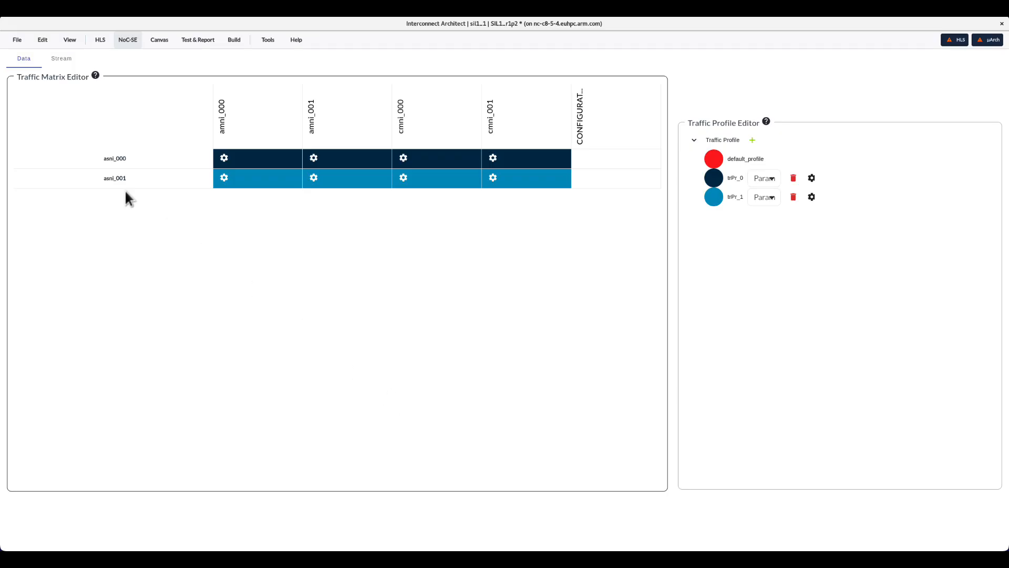
click(17, 40)
click(20, 59)
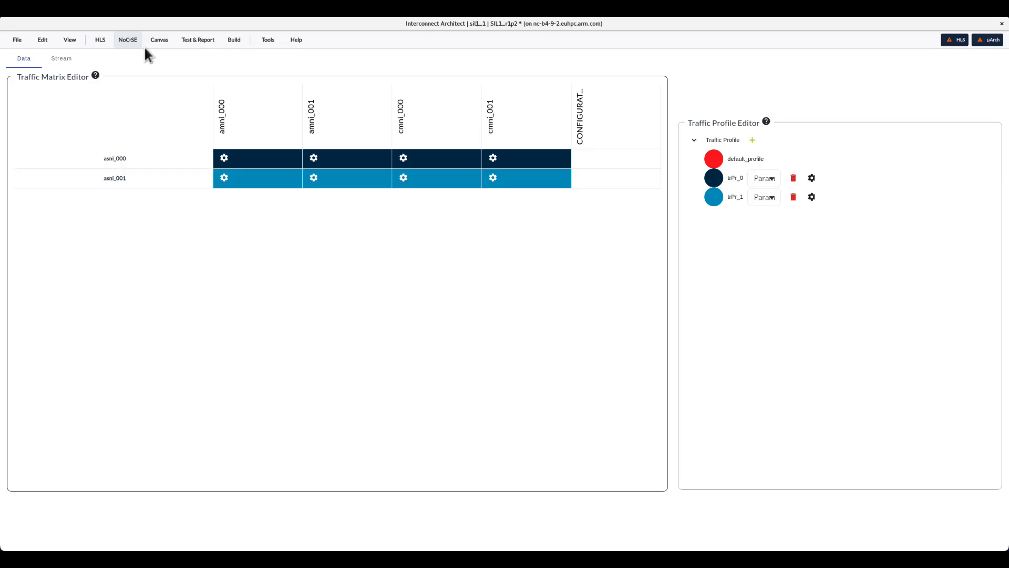
- Open Advanced Traffic and create path scenario ps_000 with asni_000 write 100% and asni_001 write 20%, adding amni_000 and amni_001
click(129, 41)
click(221, 61)
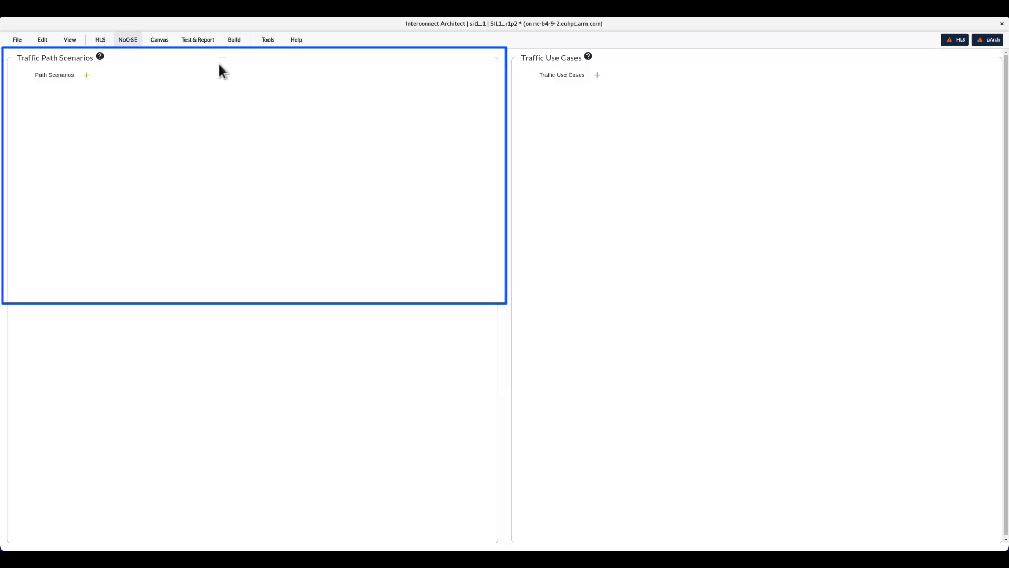
click(87, 74)
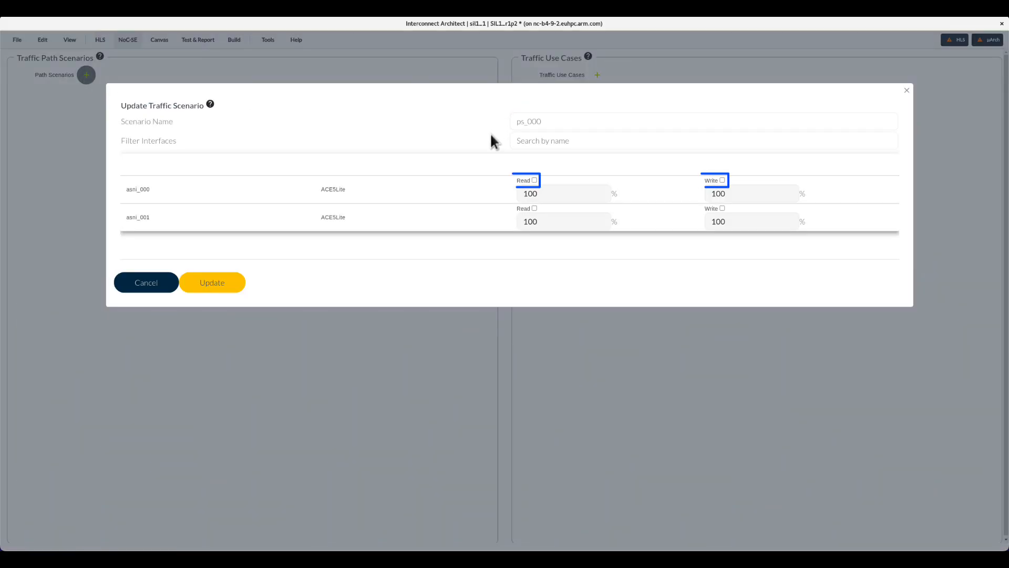
click(722, 180)
click(731, 192)
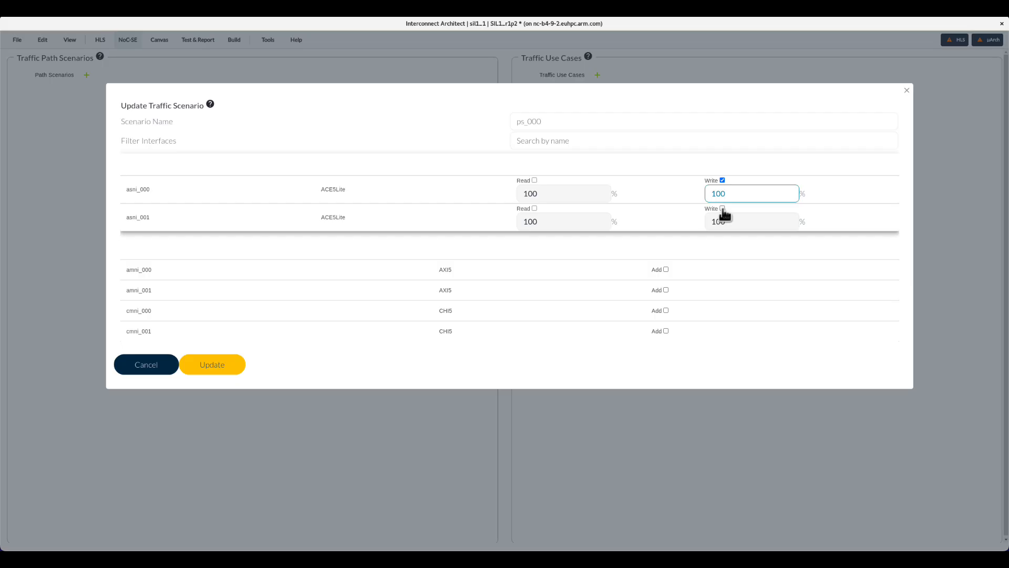
click(722, 209)
double_click(732, 223)
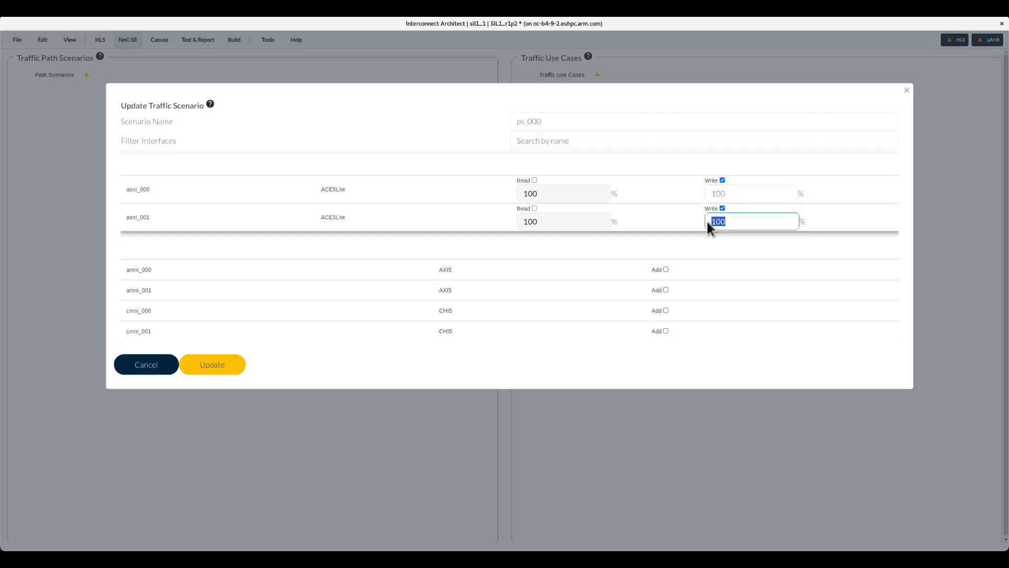
text(20)
click(593, 245)
click(666, 289)
click(212, 364)
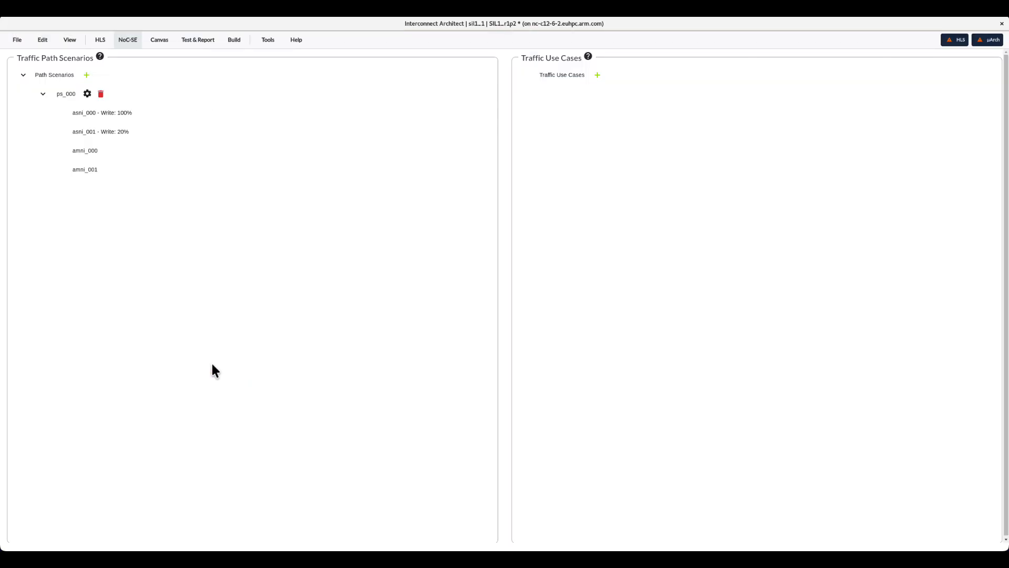
- Create path scenario ps_001 with asni_001 read 45% and write 75%, adding cmni_000 and cmni_001
click(86, 75)
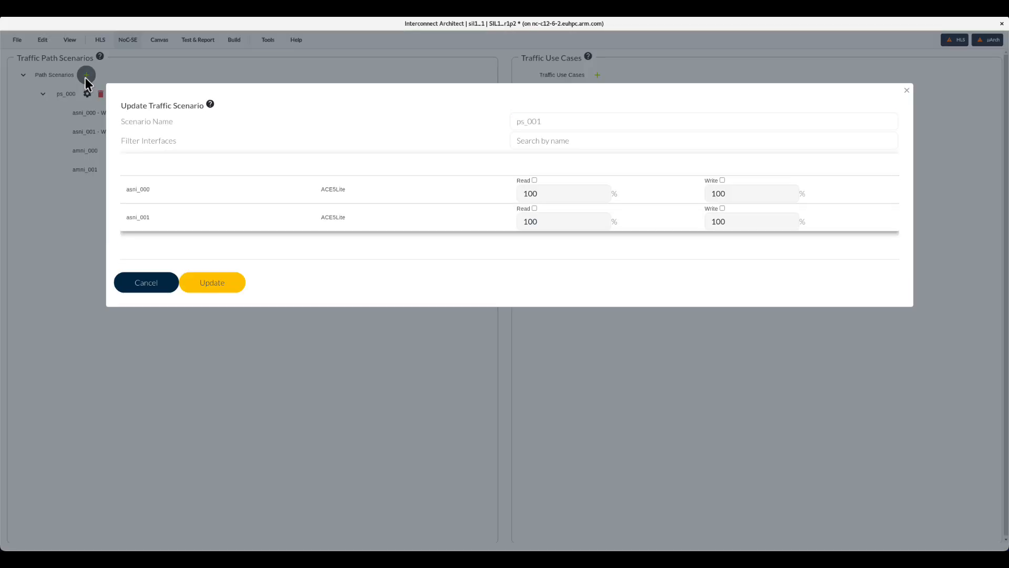
click(534, 209)
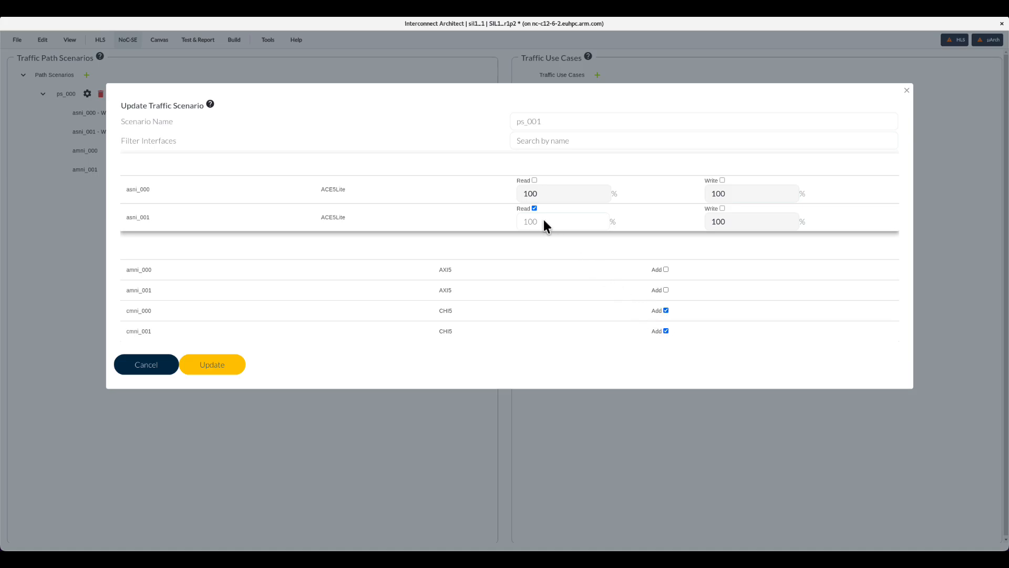
drag(544, 220, 508, 217)
click(722, 208)
drag(732, 222, 695, 221)
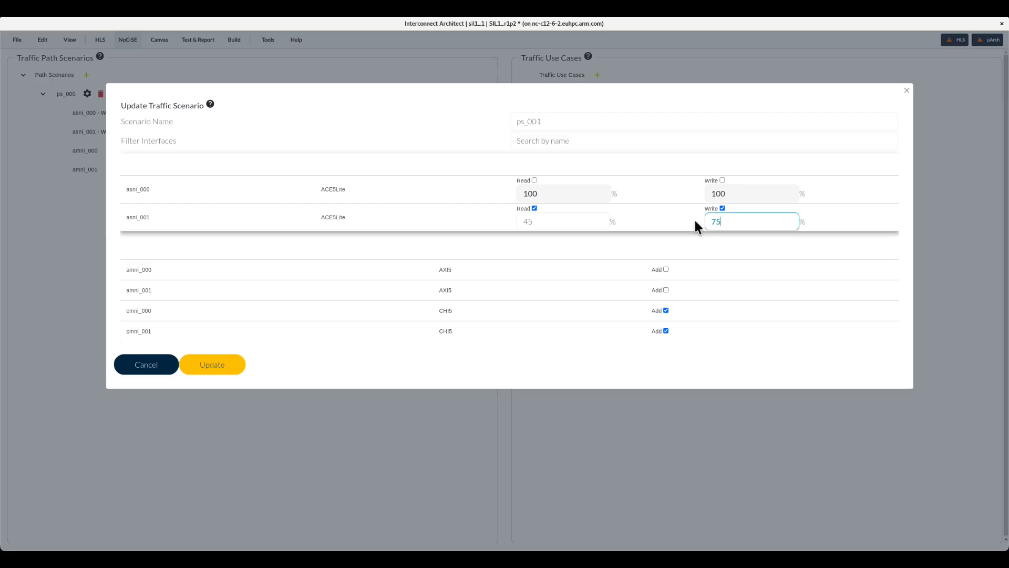
click(230, 364)
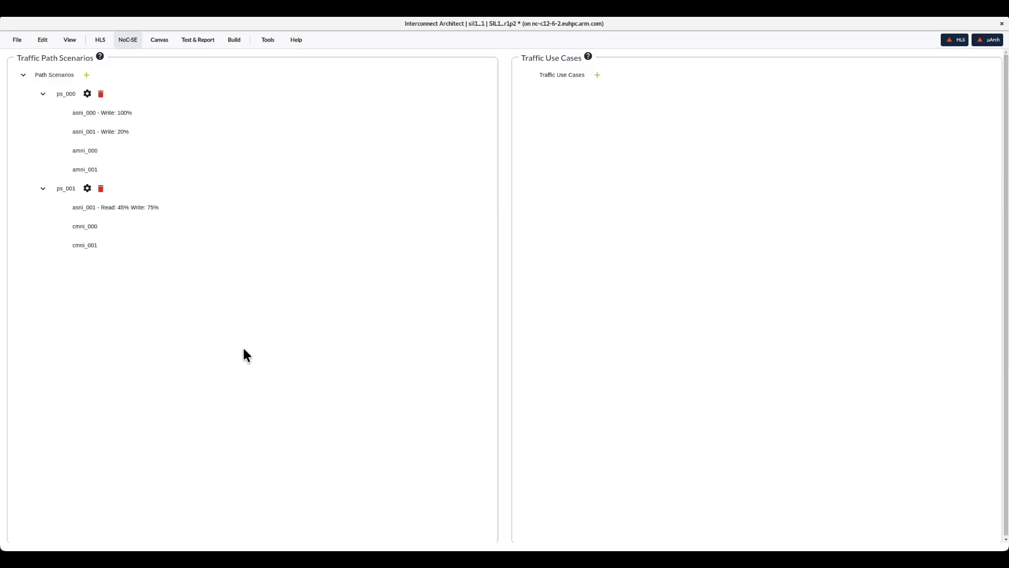
- Create traffic use case uc_000 including ps_000 and ps_001, expand it, and save the project
click(597, 75)
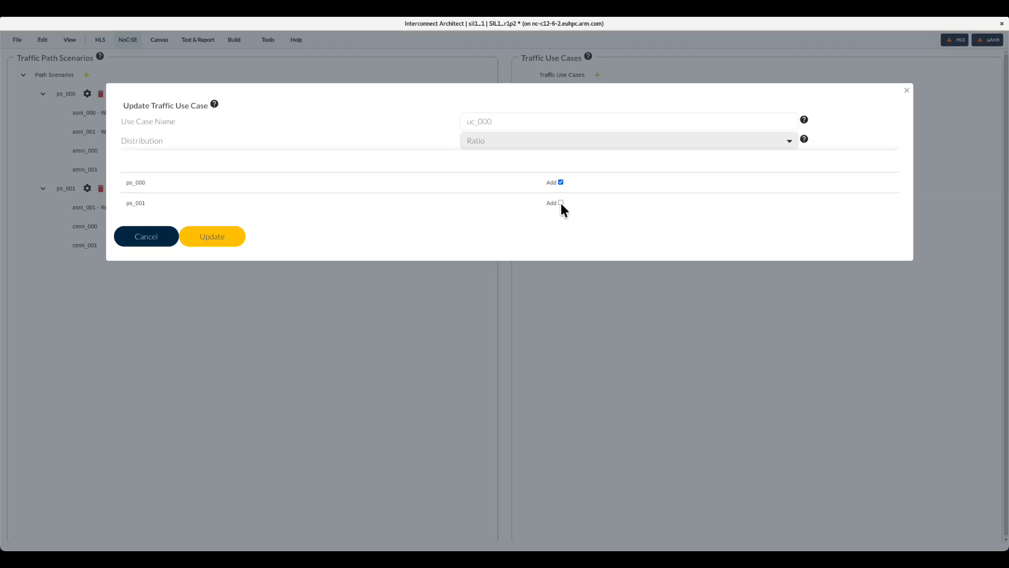
click(205, 236)
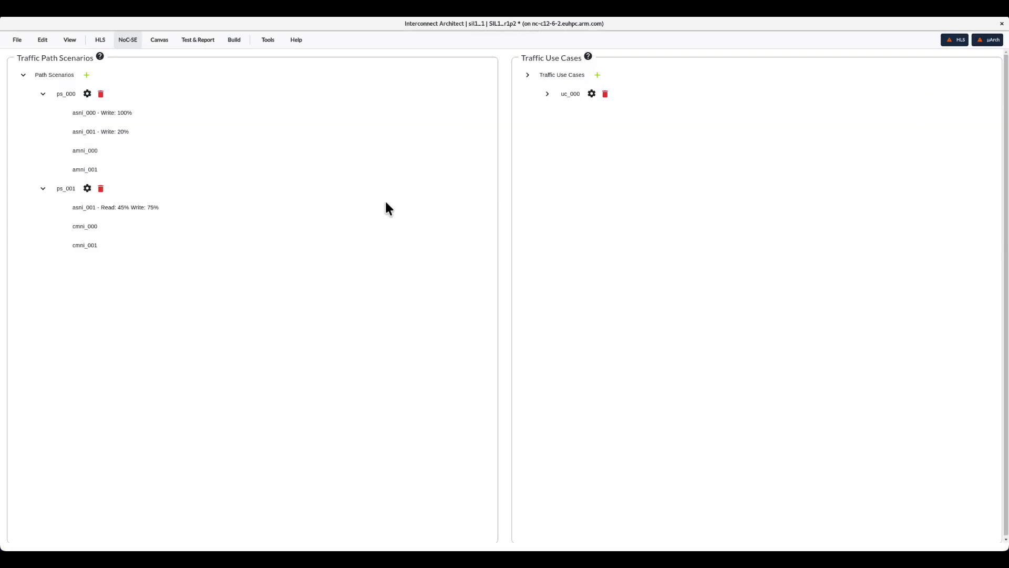
click(547, 94)
click(22, 40)
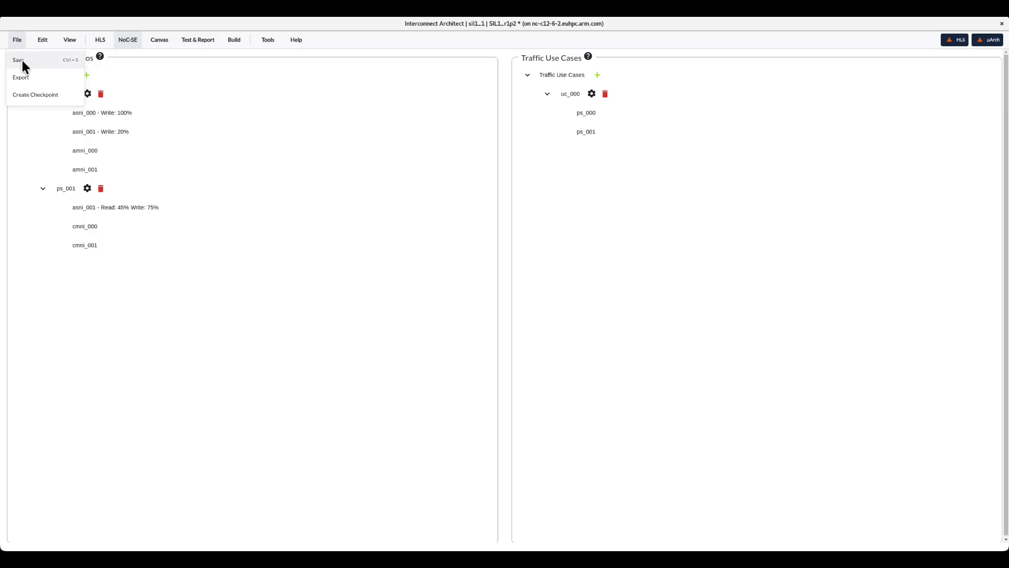
click(21, 58)
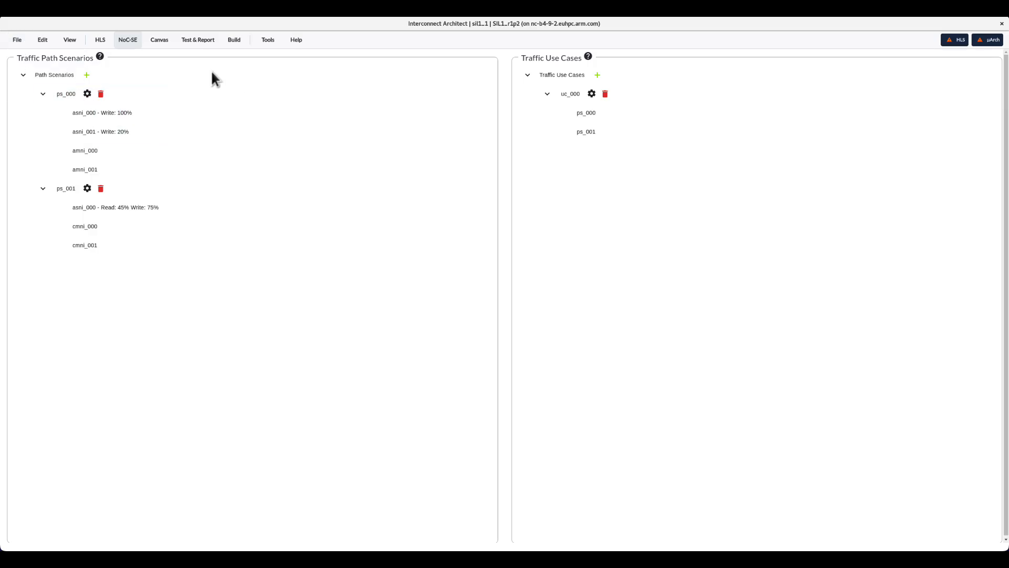
- Open HLS Floorplan and add a power domain boundary for pd_0 at x 0, y 0 with width and height 3000
click(128, 41)
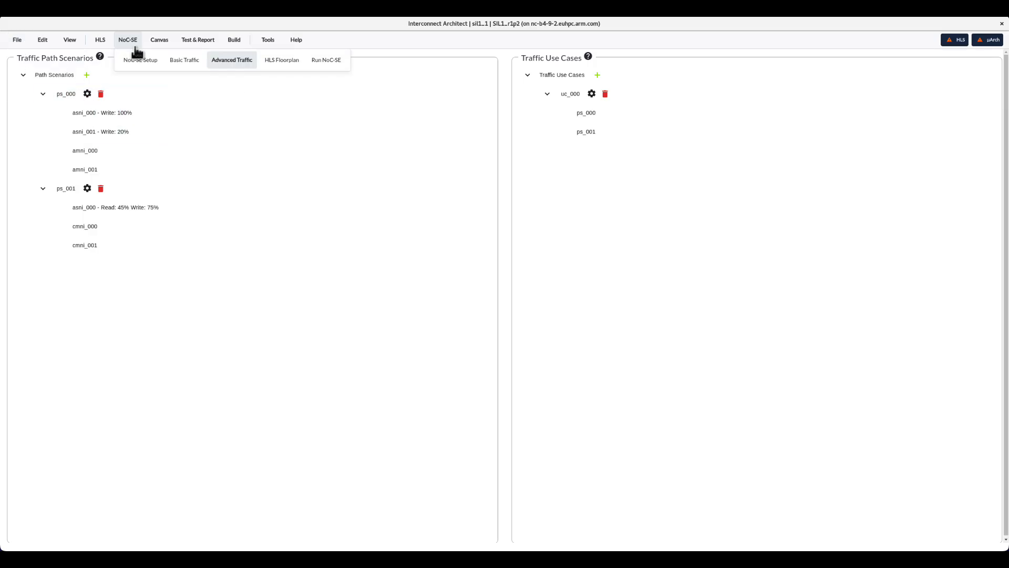
click(272, 65)
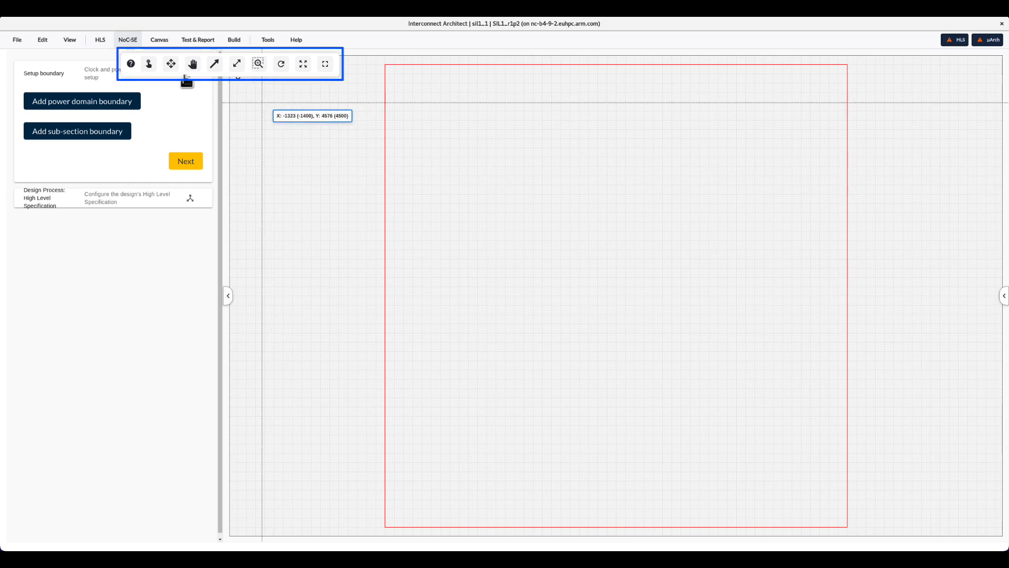
drag(160, 72, 386, 86)
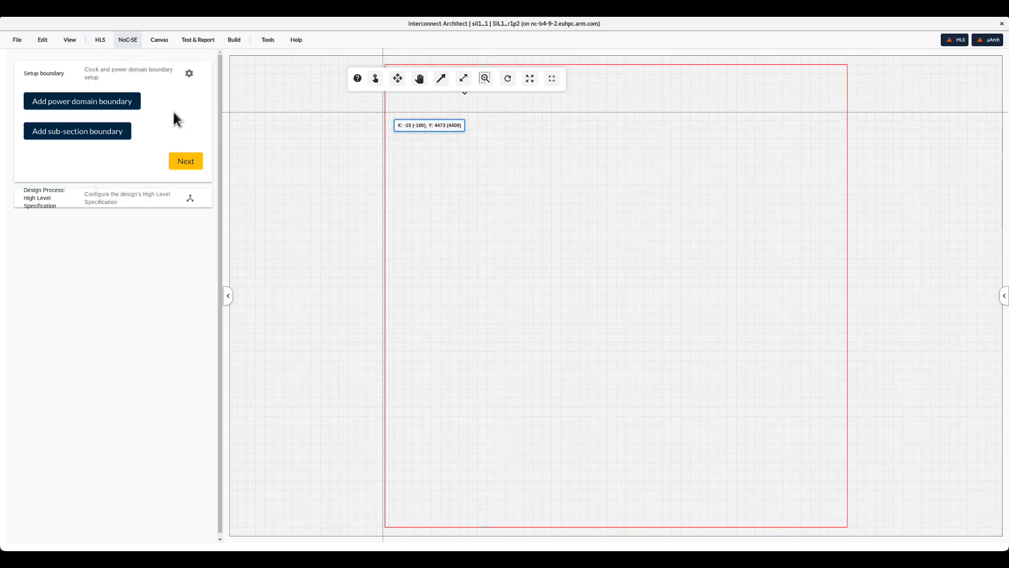
click(93, 106)
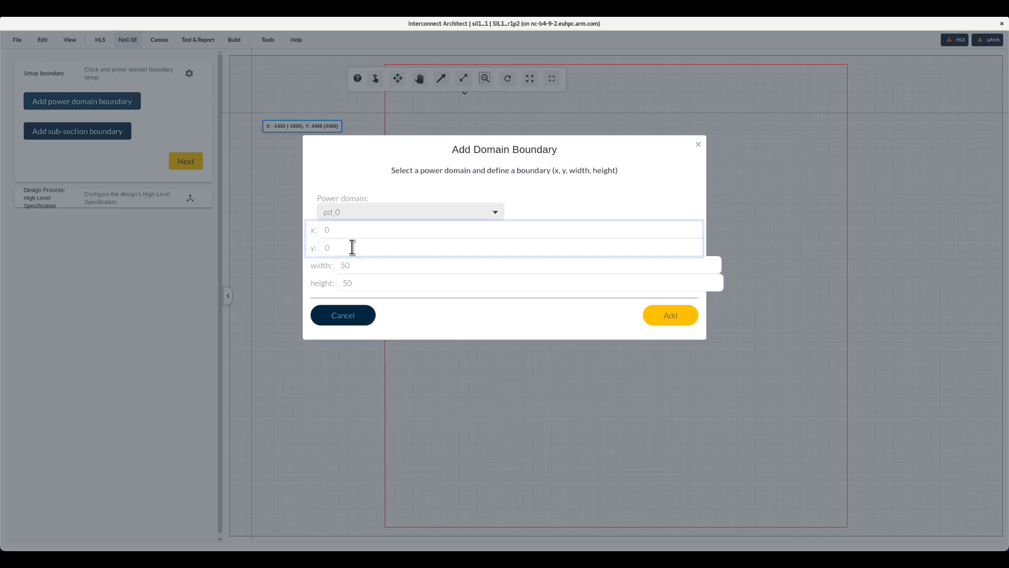
click(359, 271)
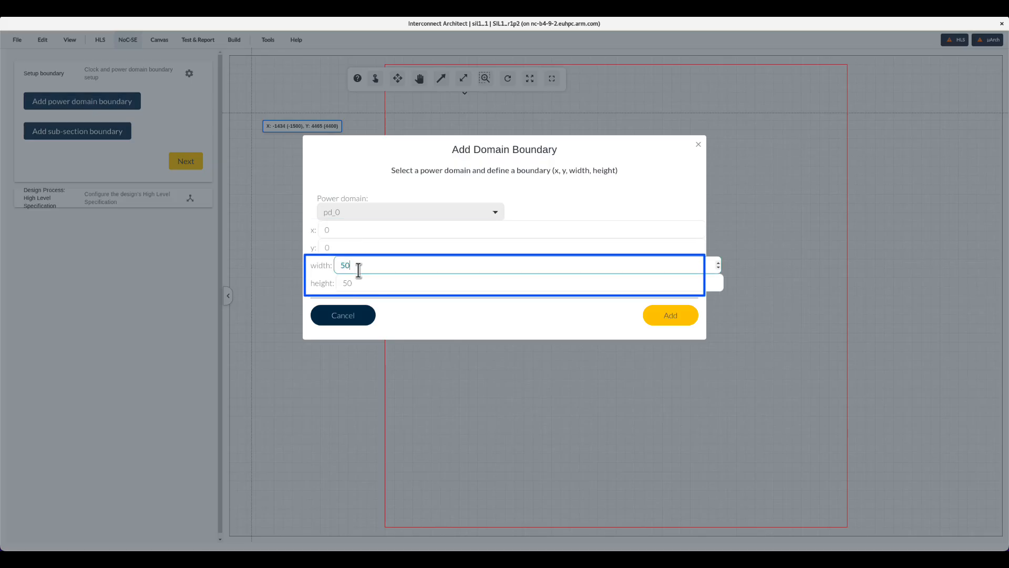
double_click(344, 266)
text(3000)
double_click(344, 283)
text(3000)
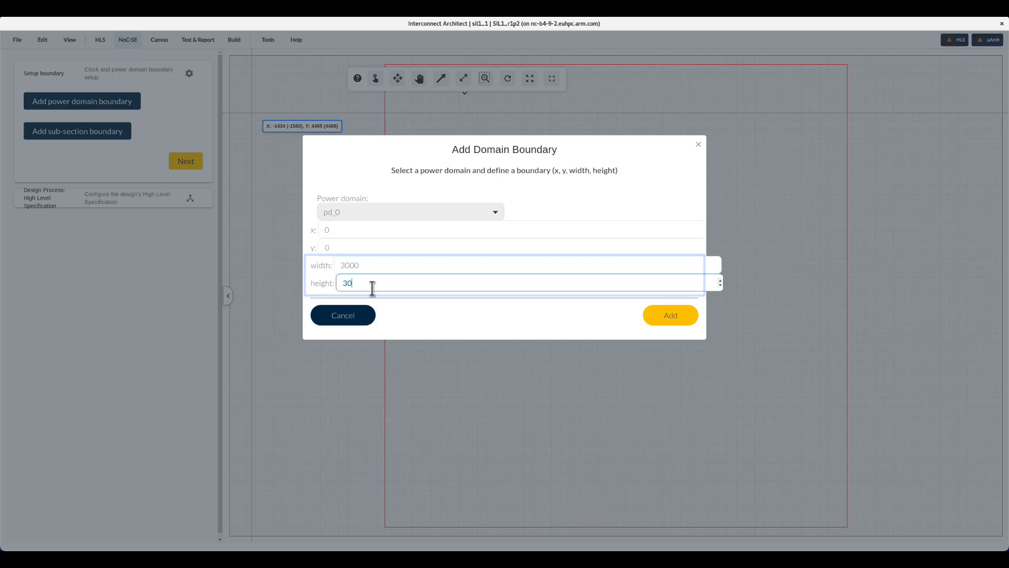
click(659, 315)
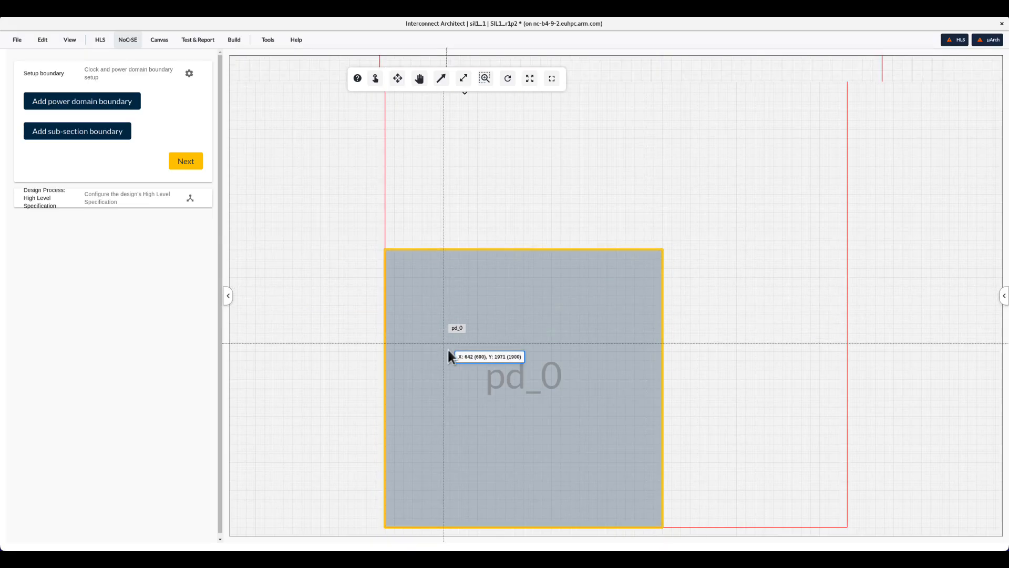
- Proceed from boundary setup to the High Level Specification stage
scroll(465, 375, up, 5)
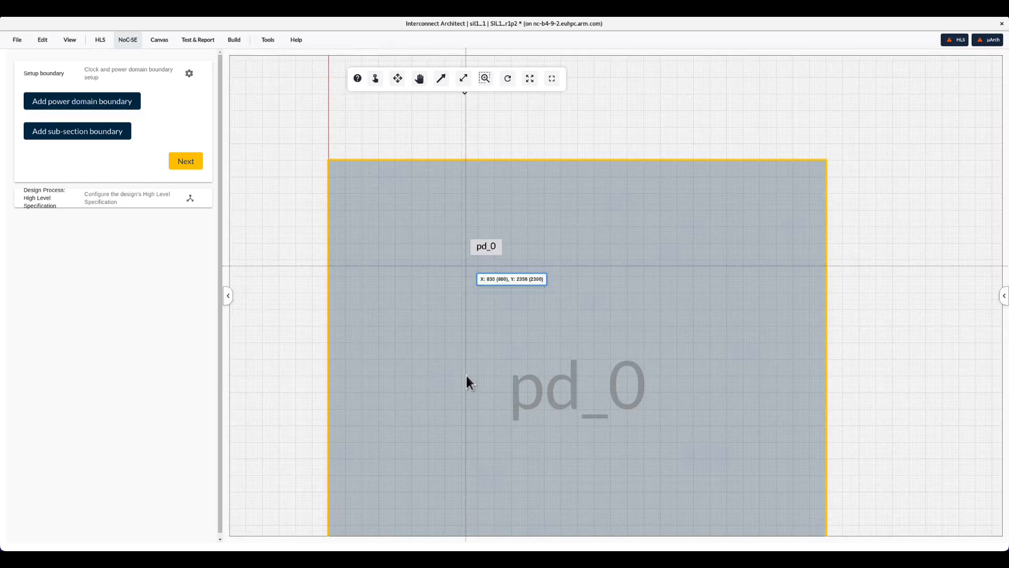
drag(913, 399, 867, 266)
scroll(583, 248, down, 1)
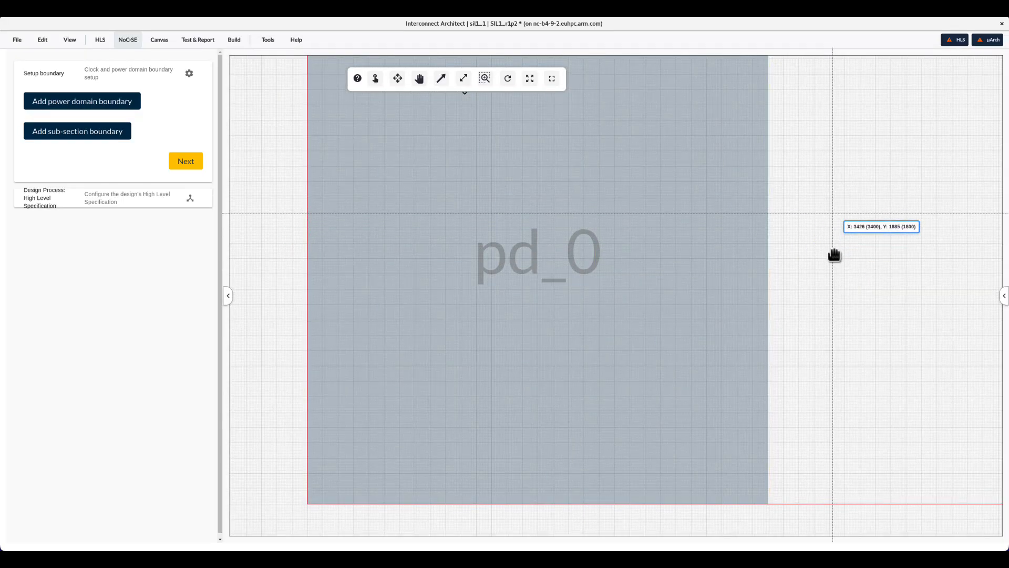
click(180, 158)
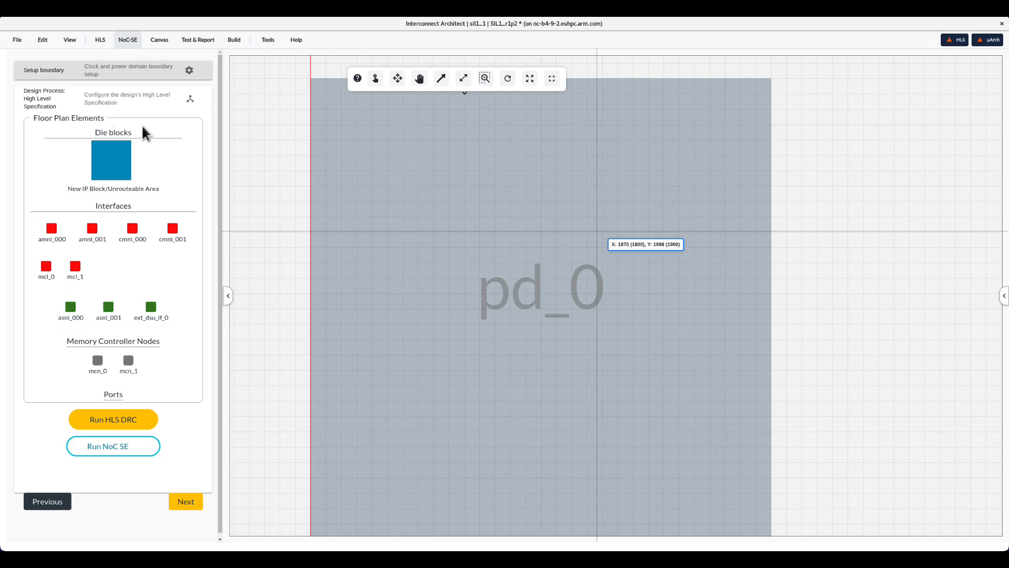
- Place a new IP block inside pd_0 at about x 200, y 2000 and select it
drag(126, 145, 350, 227)
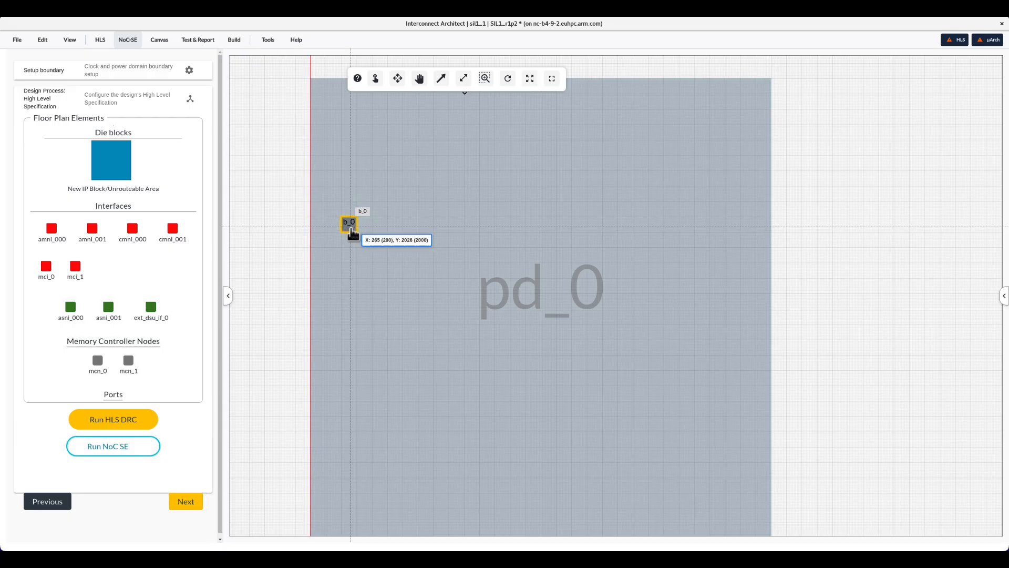
click(351, 230)
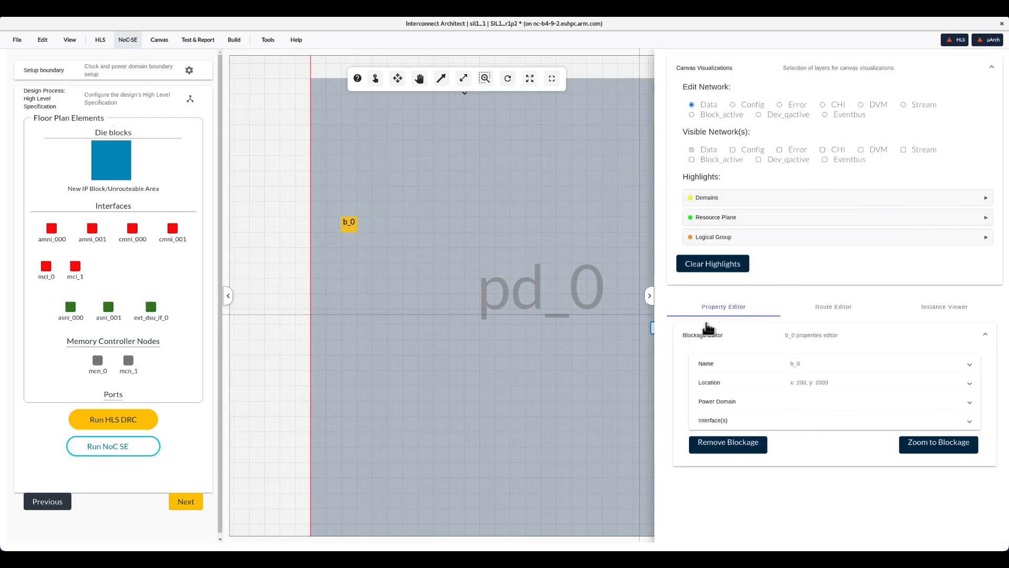
- Enter asni_0 as the new block's name in its properties editor
click(877, 369)
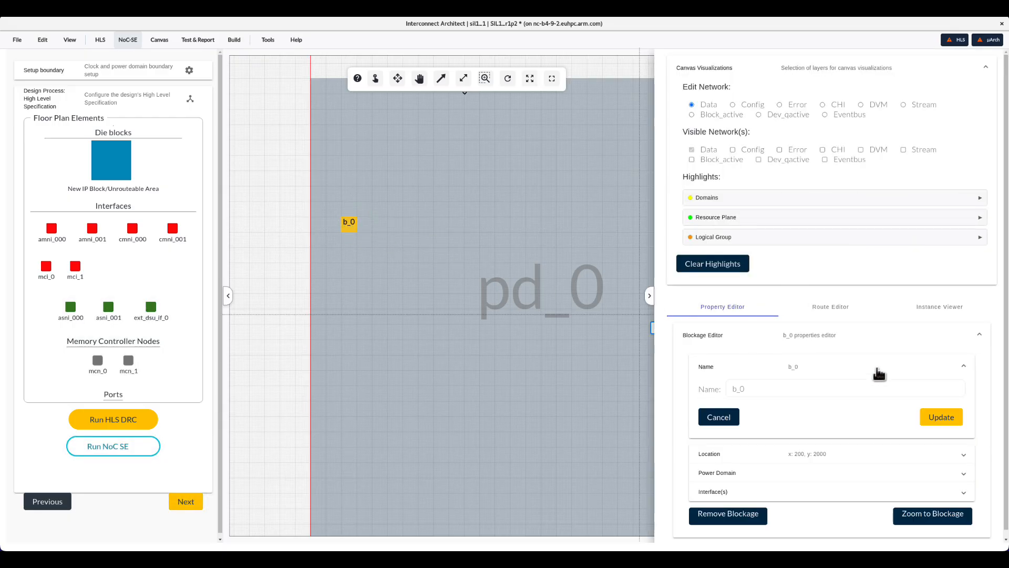
click(790, 390)
key(BackSpace)
key(BackSpace)
key(BackSpace)
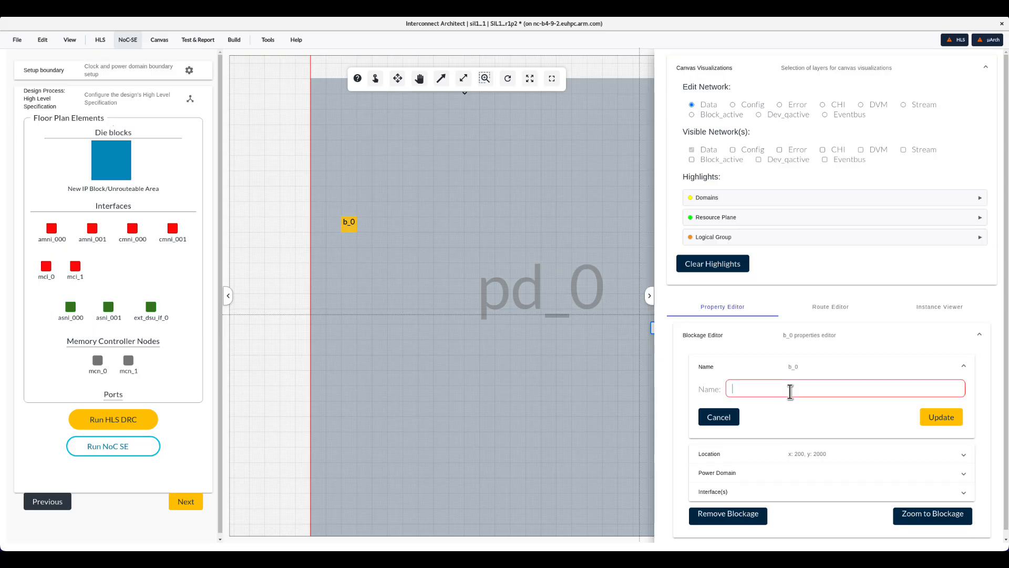
text(asni_0)
- Set the block's width and height to 200 each and apply the location update
click(824, 454)
scroll(824, 451, down, 2)
scroll(824, 451, down, 2)
click(765, 378)
key(BackSpace)
key(BackSpace)
key(BackSpace)
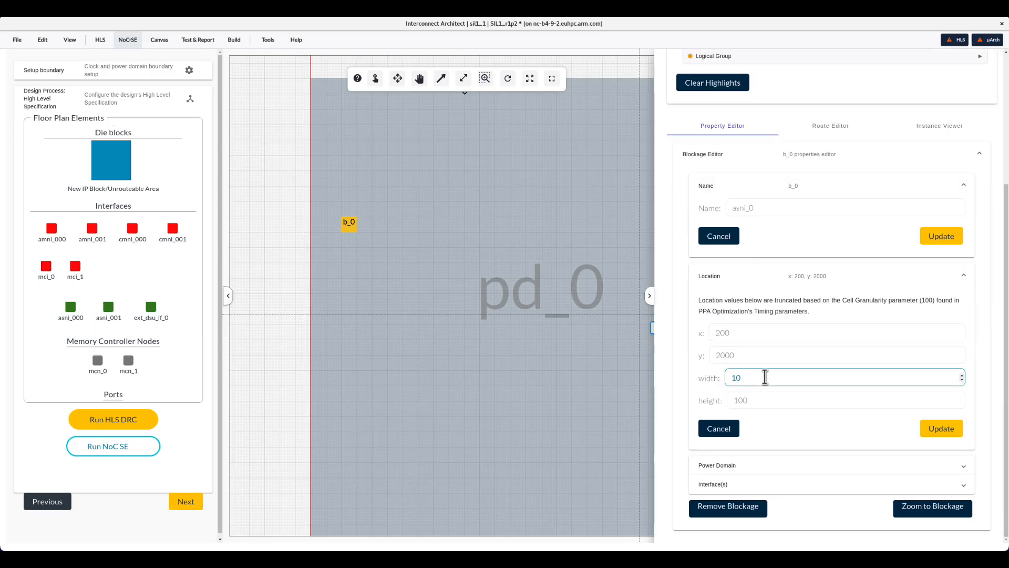
text(200)
drag(770, 399, 678, 401)
text(200)
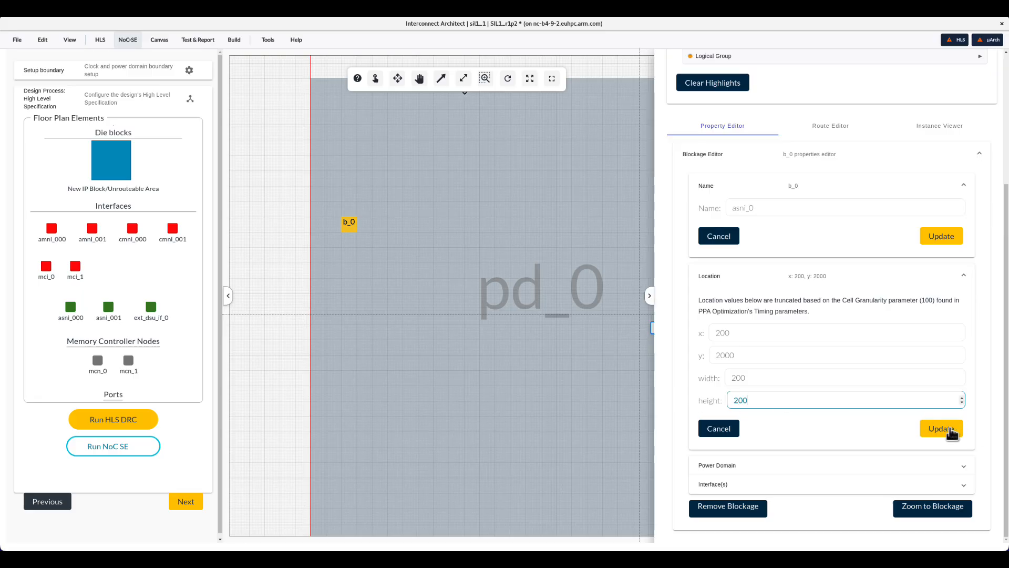
click(949, 432)
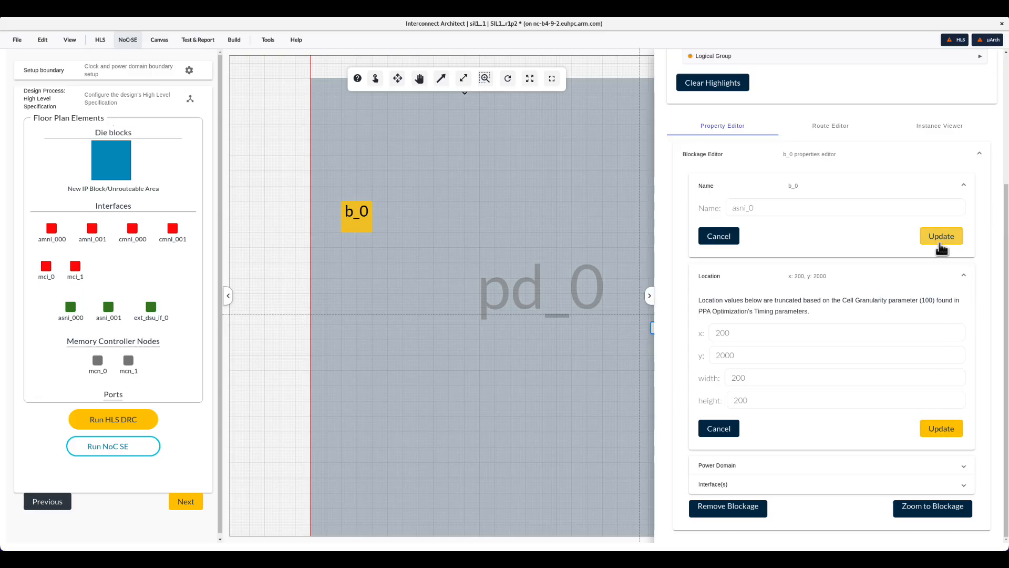
- Apply the asni_0 name and attach the asni_000 interface to the asni_0 block
click(938, 236)
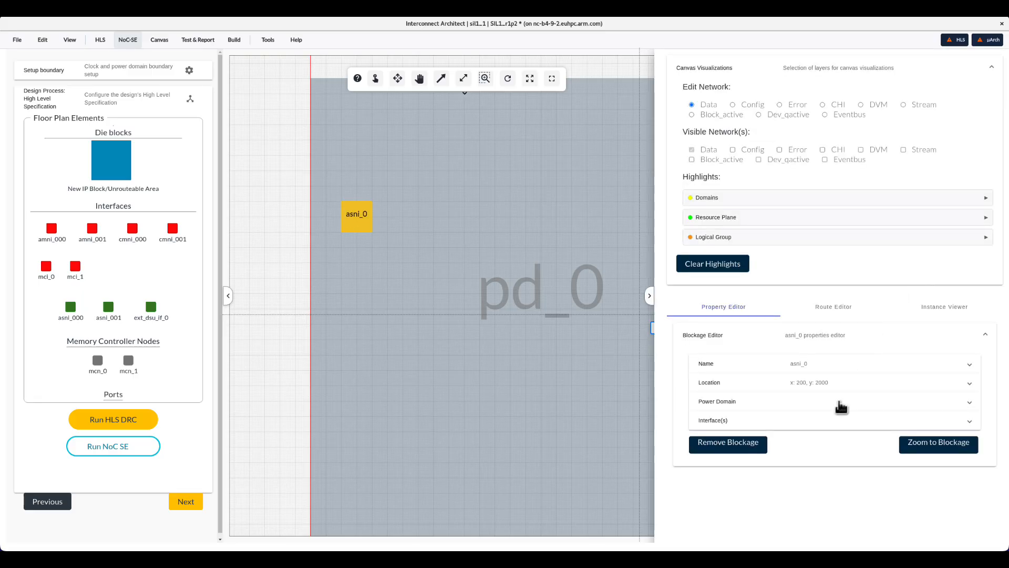
click(840, 406)
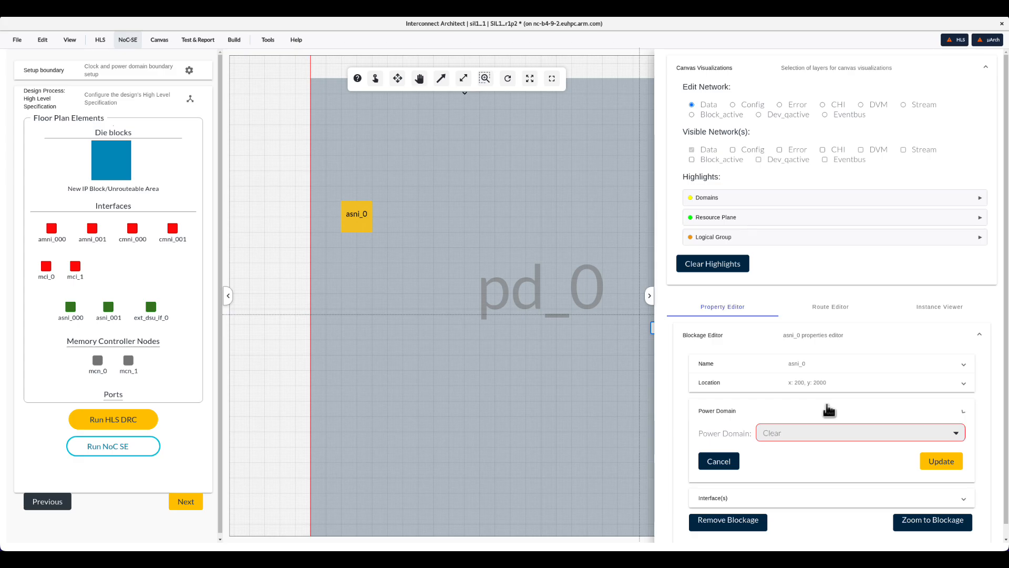
click(830, 409)
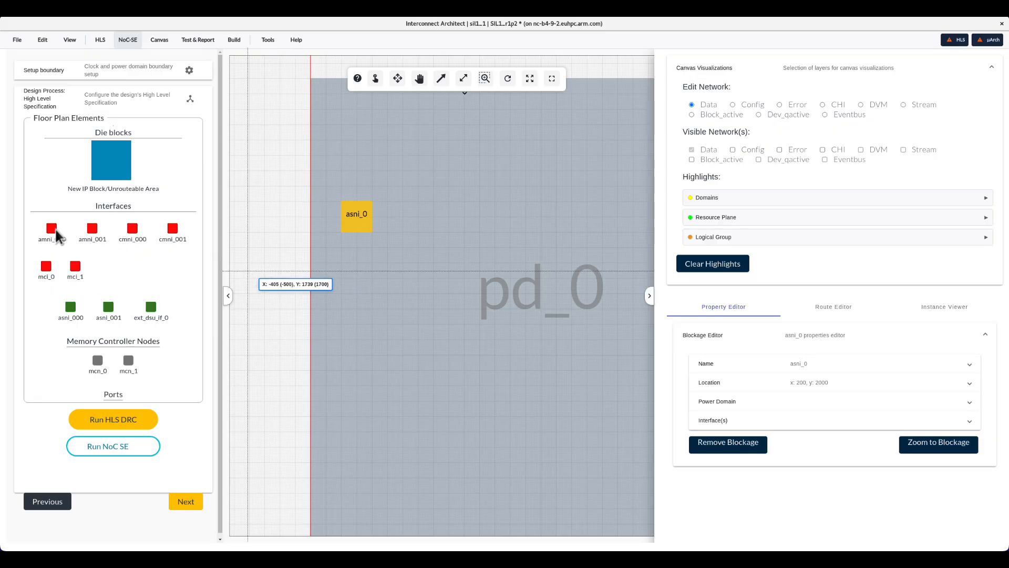
drag(71, 307, 353, 226)
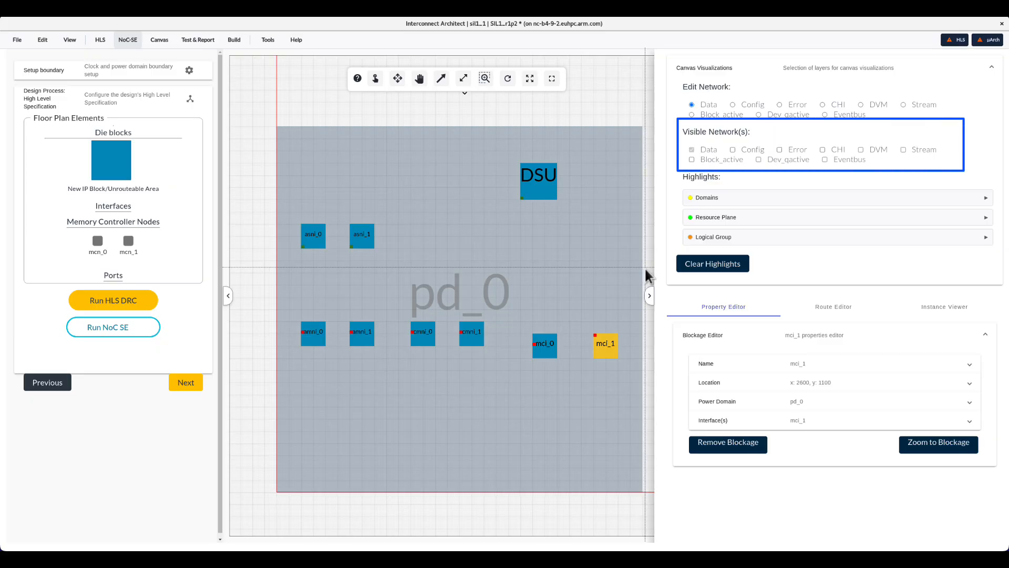
- Show the CHI network and place memory controller nodes mcn_0 and mcn_1 near the centre of pd_0
click(823, 150)
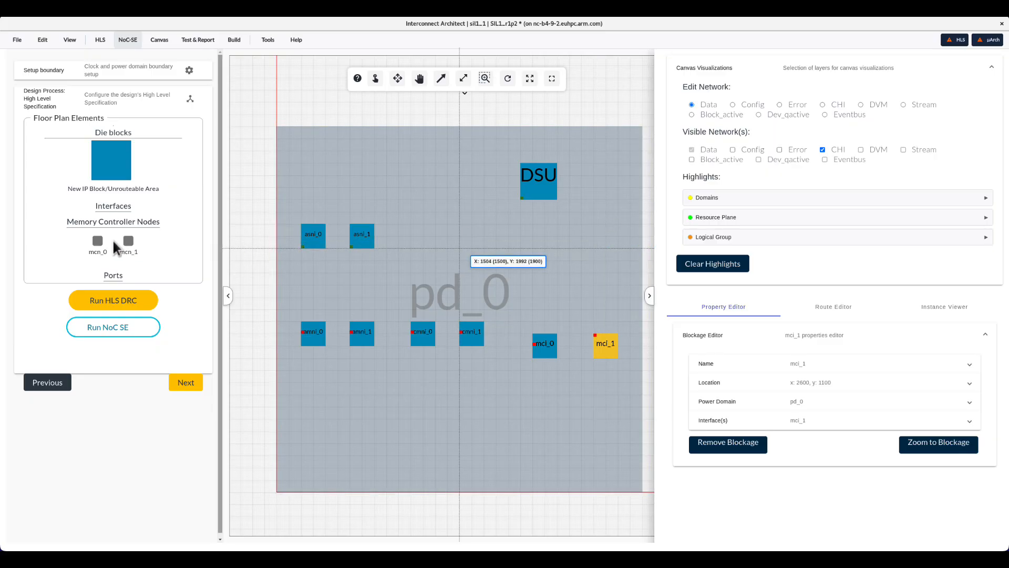
drag(98, 241, 509, 267)
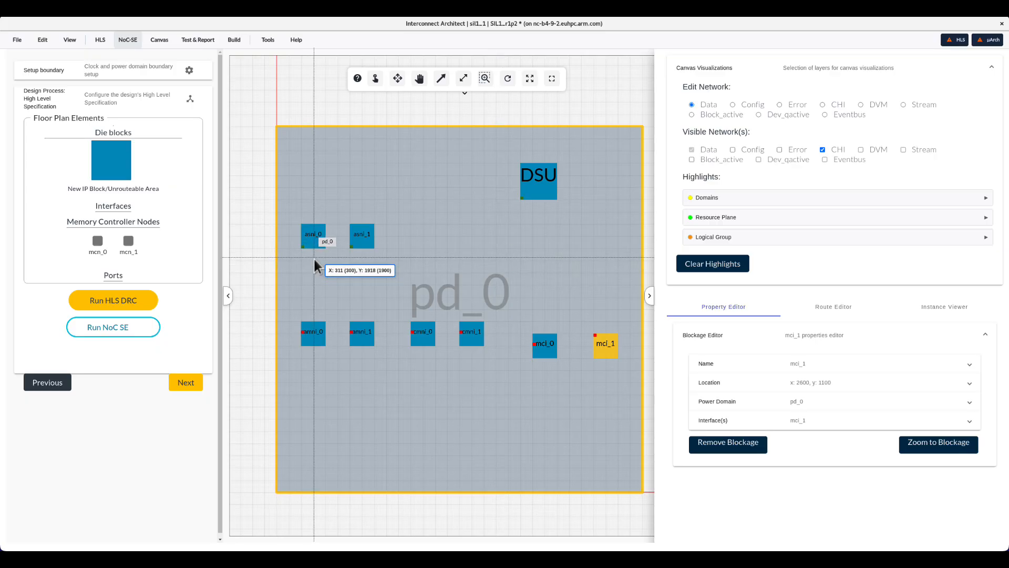
drag(98, 240, 553, 269)
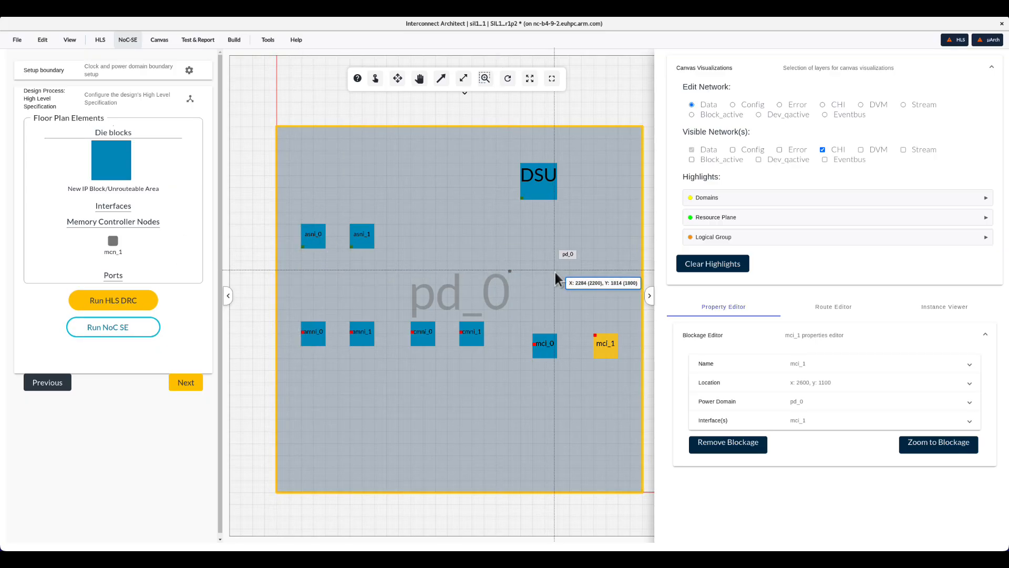
click(509, 271)
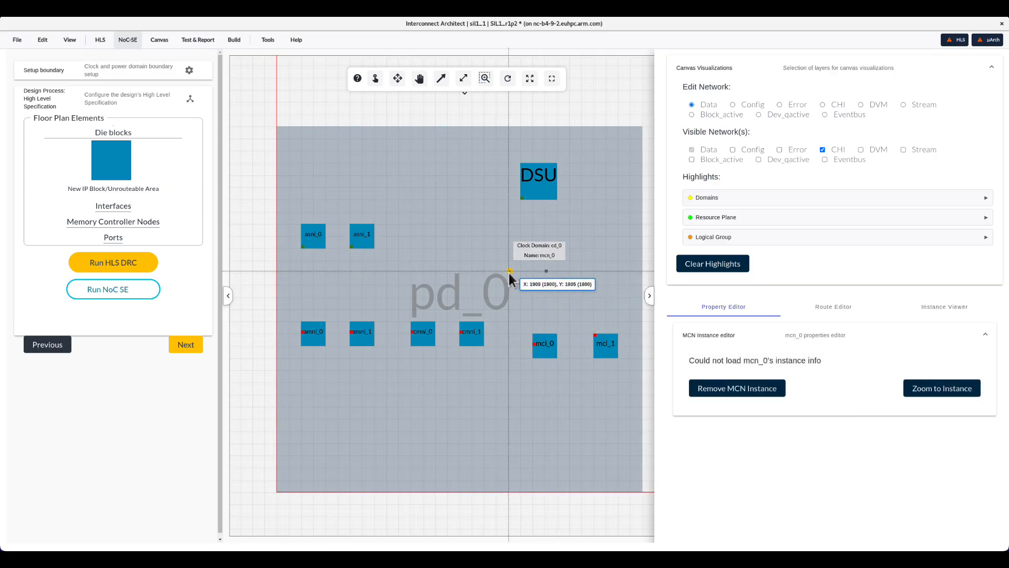
click(546, 271)
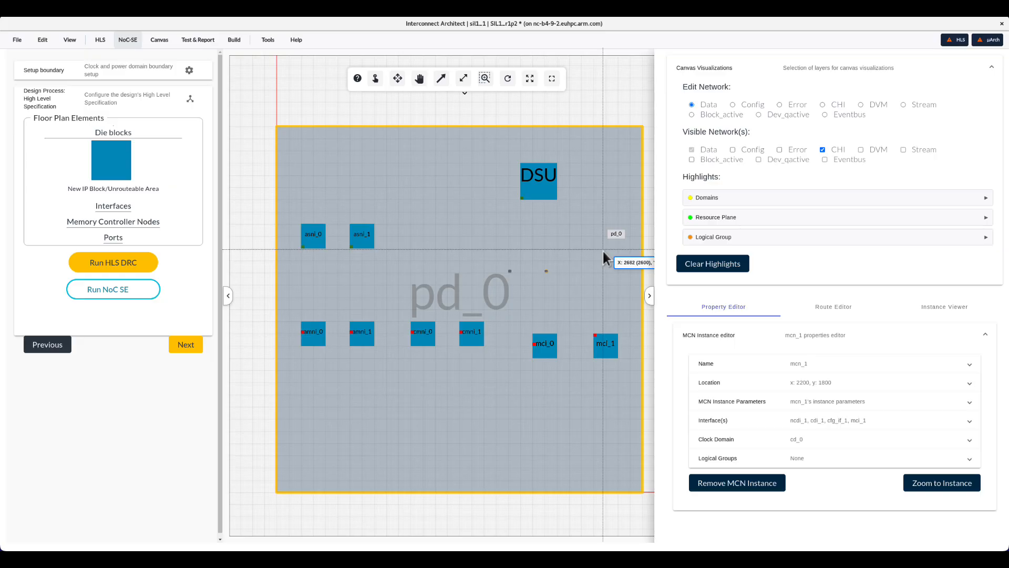
- Open the Run NoC-SE page
click(17, 41)
click(20, 62)
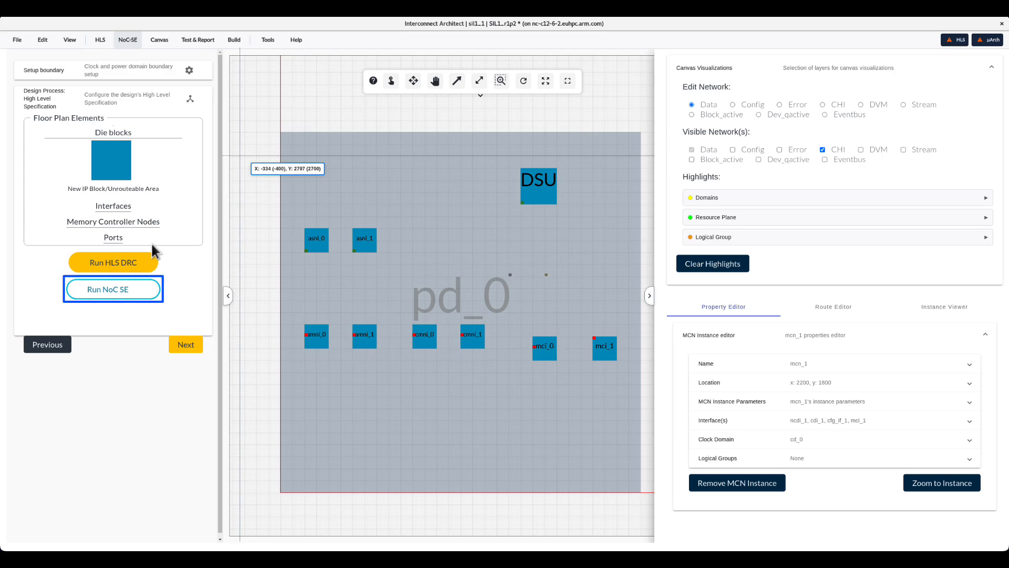
click(127, 40)
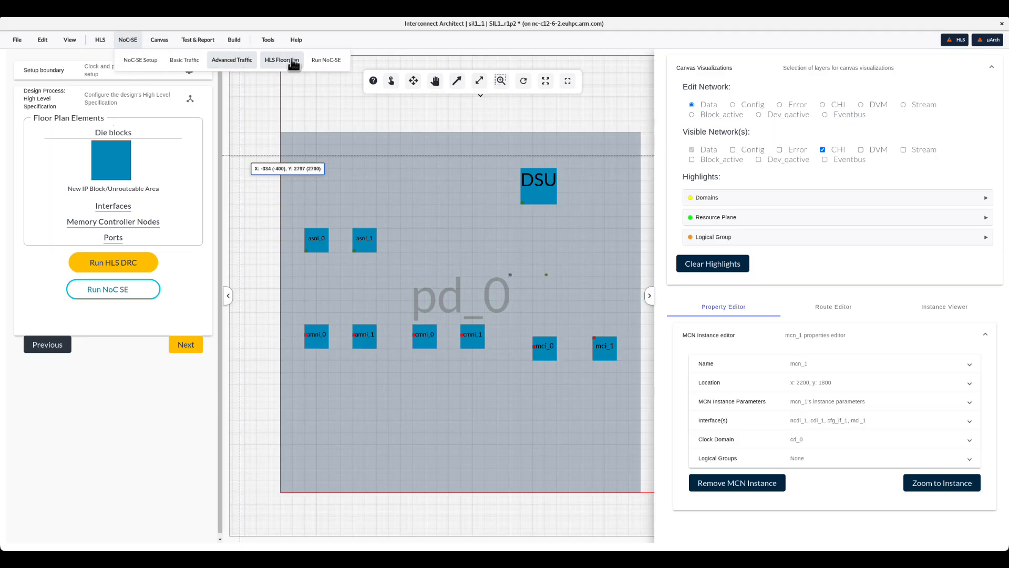
click(324, 61)
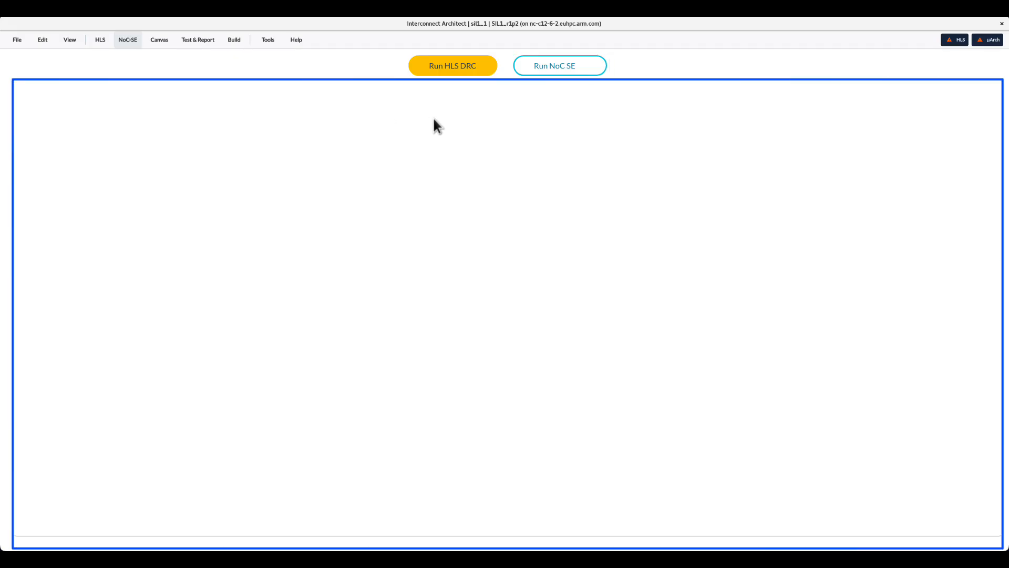
- Run the HLS DRC, close its output panel, and start the NoC SE run
click(462, 67)
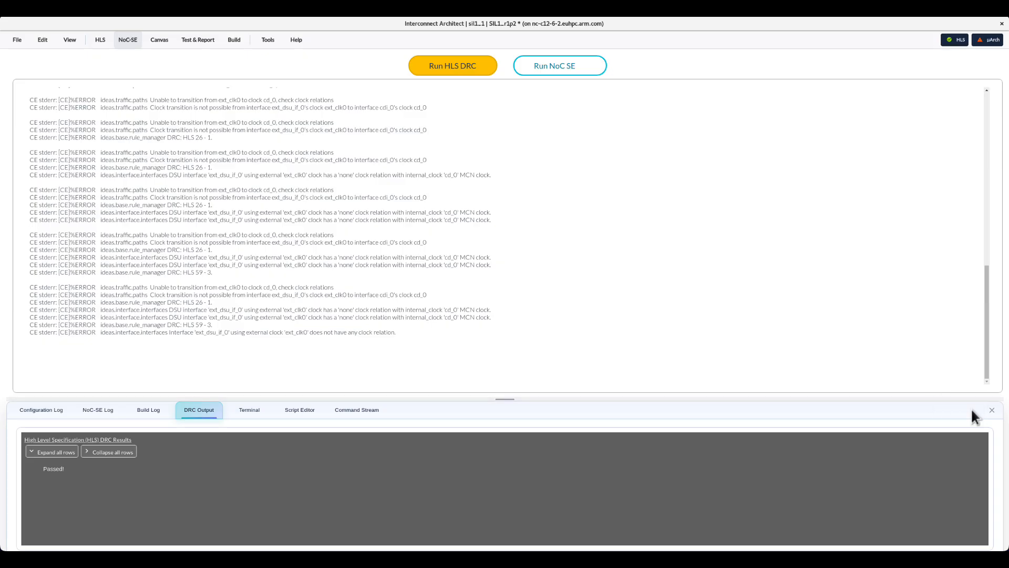
click(992, 413)
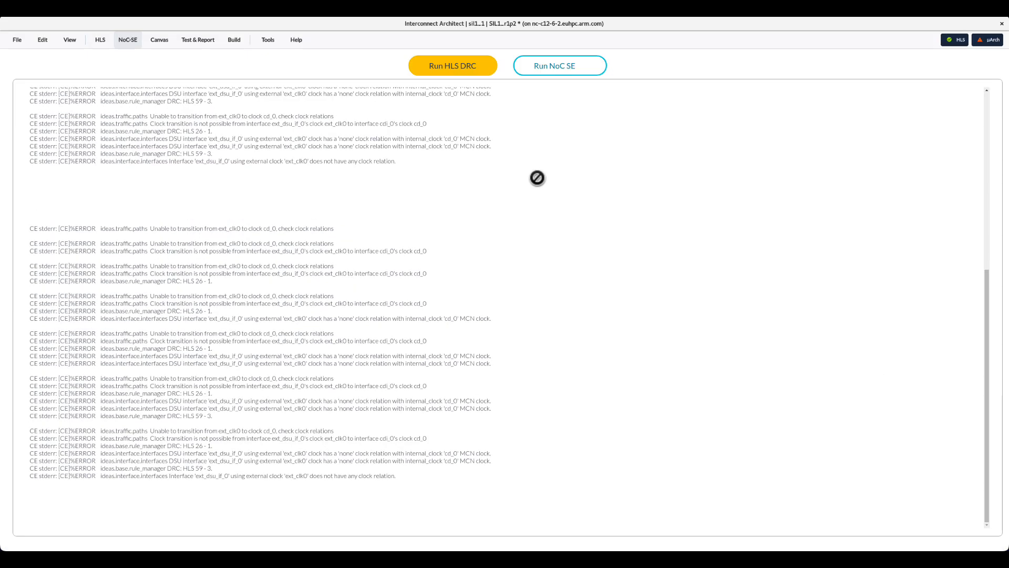
click(559, 68)
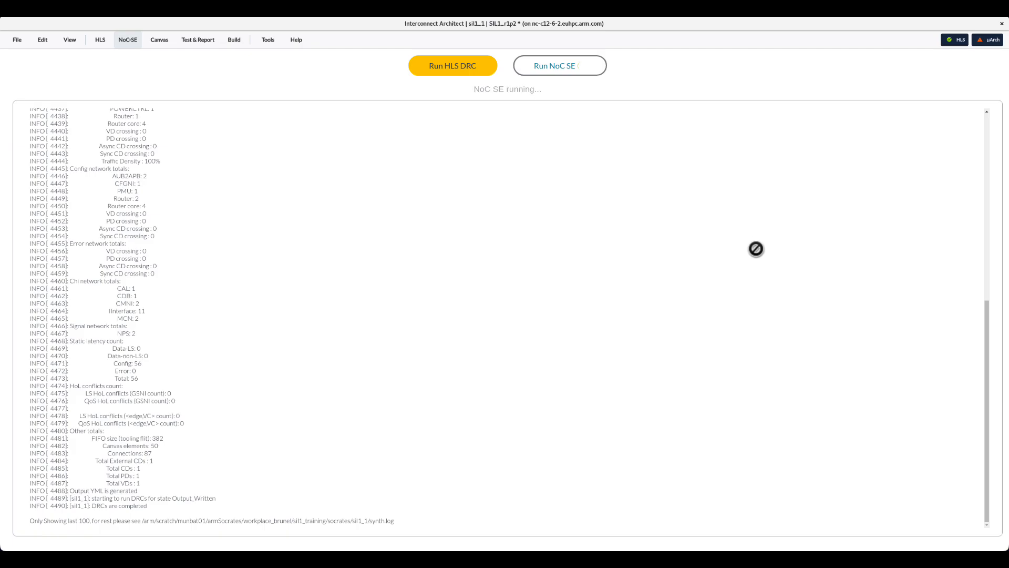